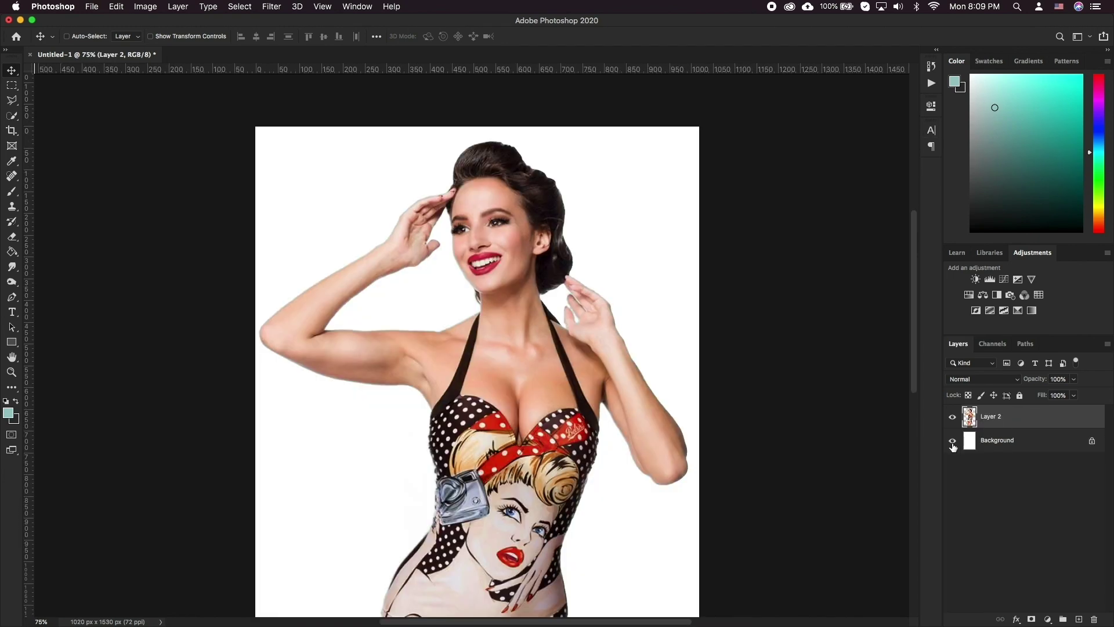
Step: Duplicate Layer 2 as 'Layer 2 copy' and convert the copy to a smart object
left_click(952, 441)
left_click(953, 441)
right_click(998, 427)
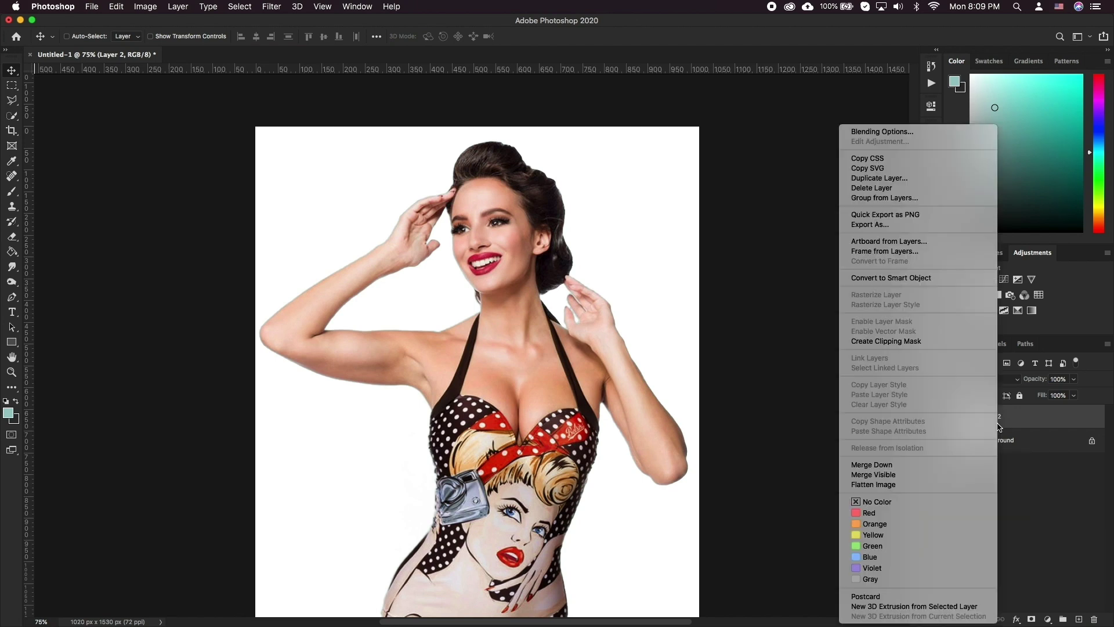
left_click(888, 178)
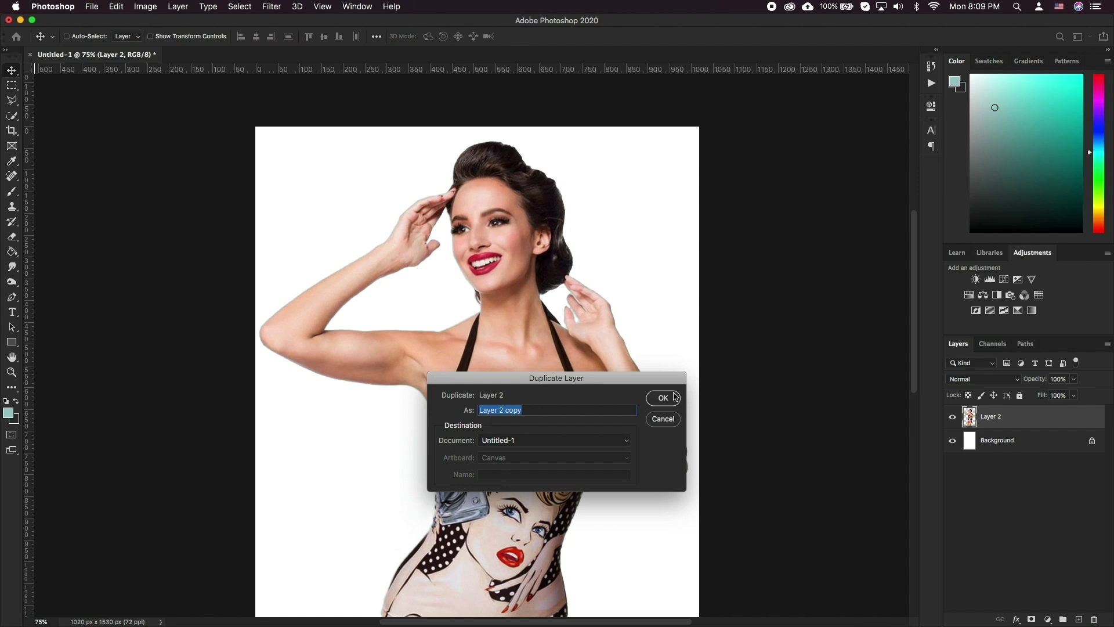
left_click(663, 398)
right_click(985, 405)
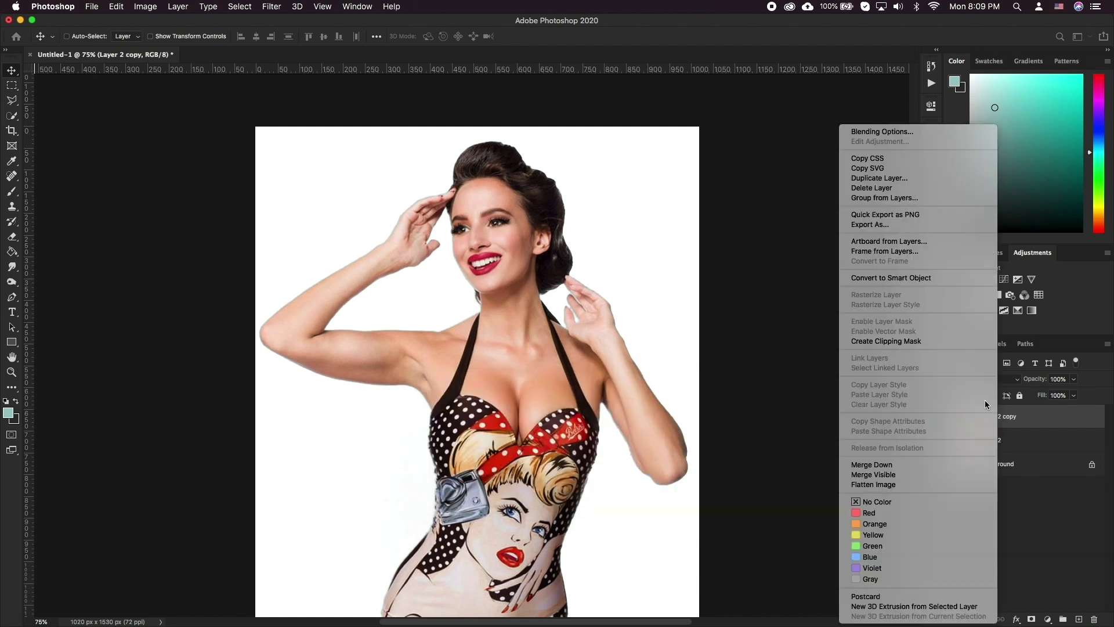
left_click(928, 278)
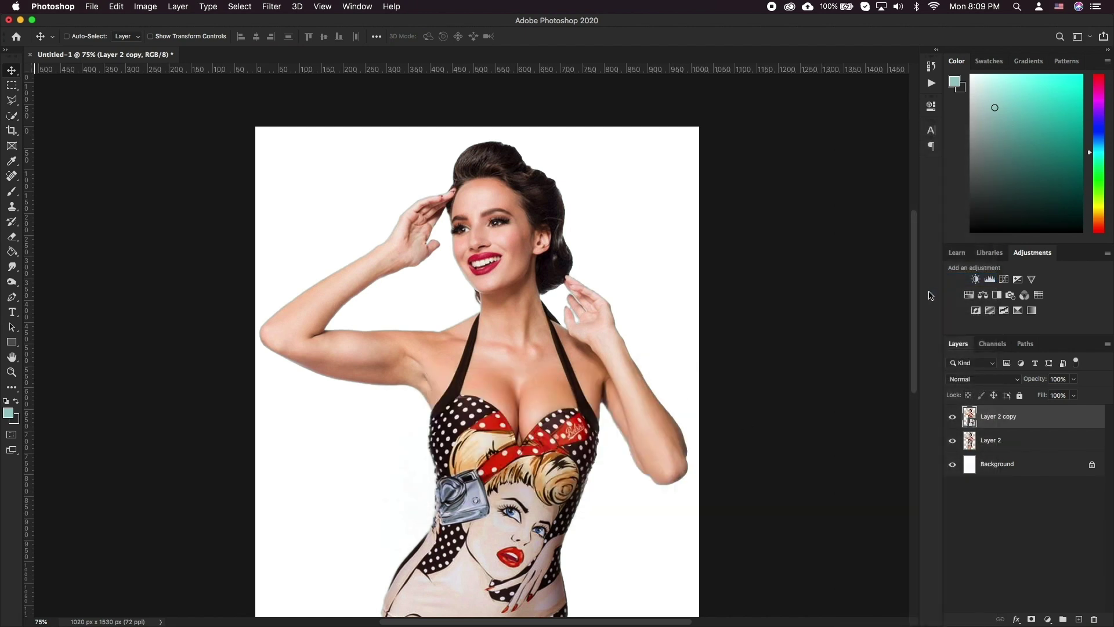
Step: Apply a Shadows/Highlights smart filter to Layer 2 copy with an adjusted highlights amount
left_click(145, 7)
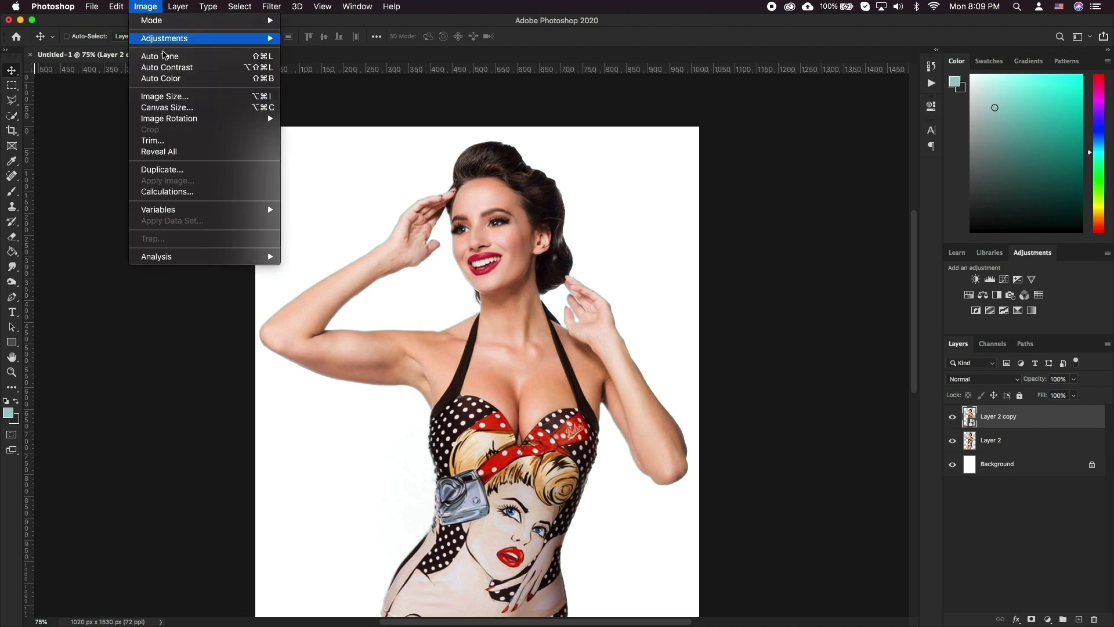
mouse_move(157, 38)
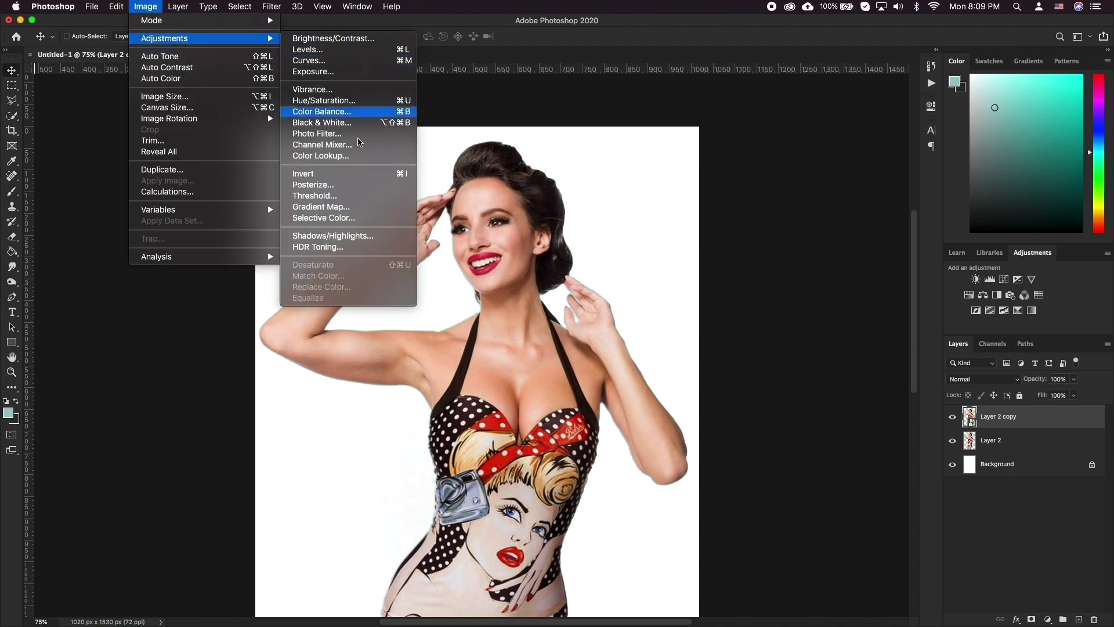
left_click(357, 235)
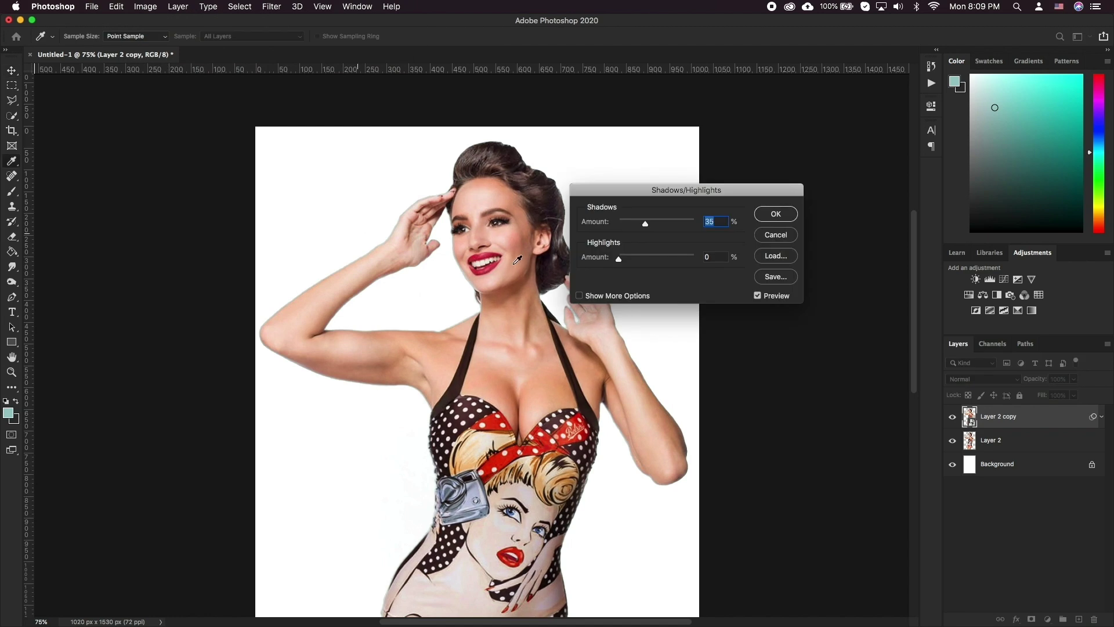
left_click_drag(619, 259, 630, 257)
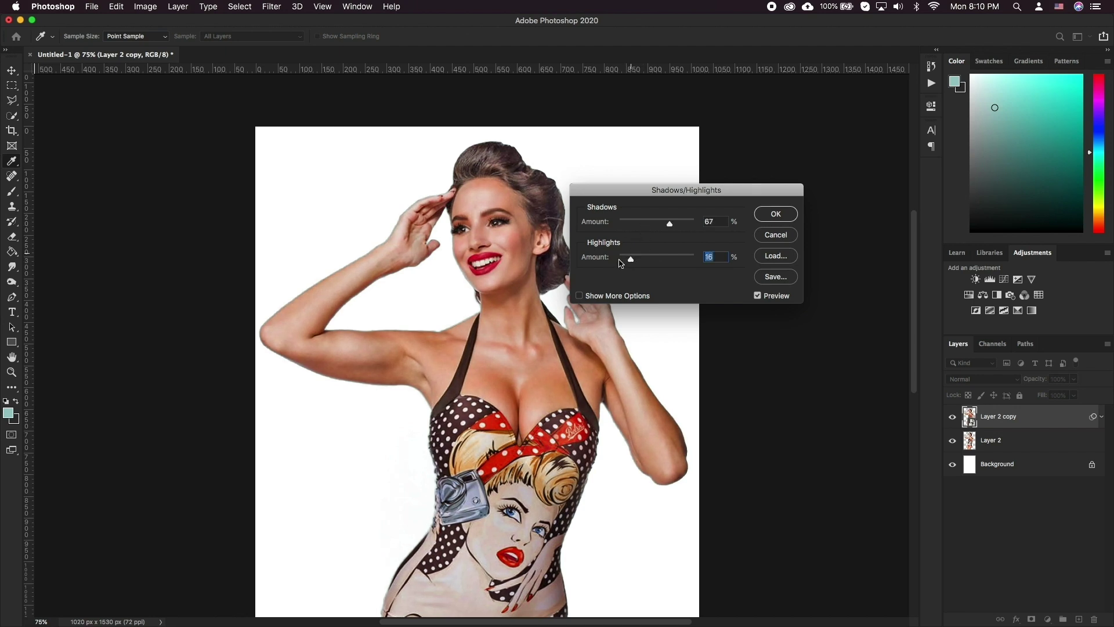
key("Return")
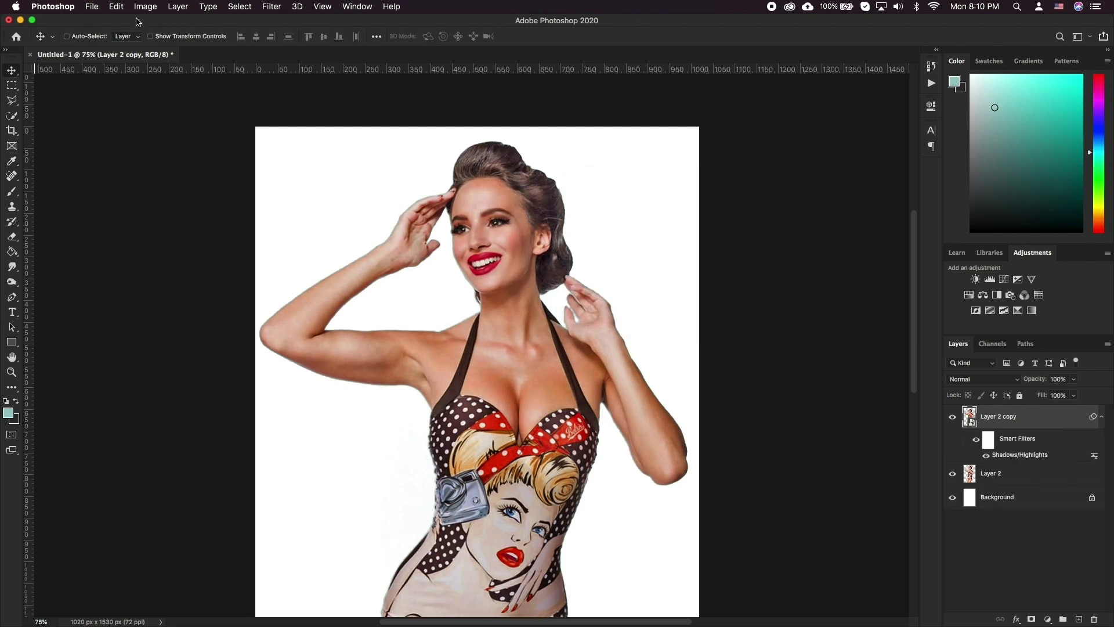
Step: Add a Brightness/Contrast smart filter with increased contrast
left_click(145, 6)
mouse_move(174, 38)
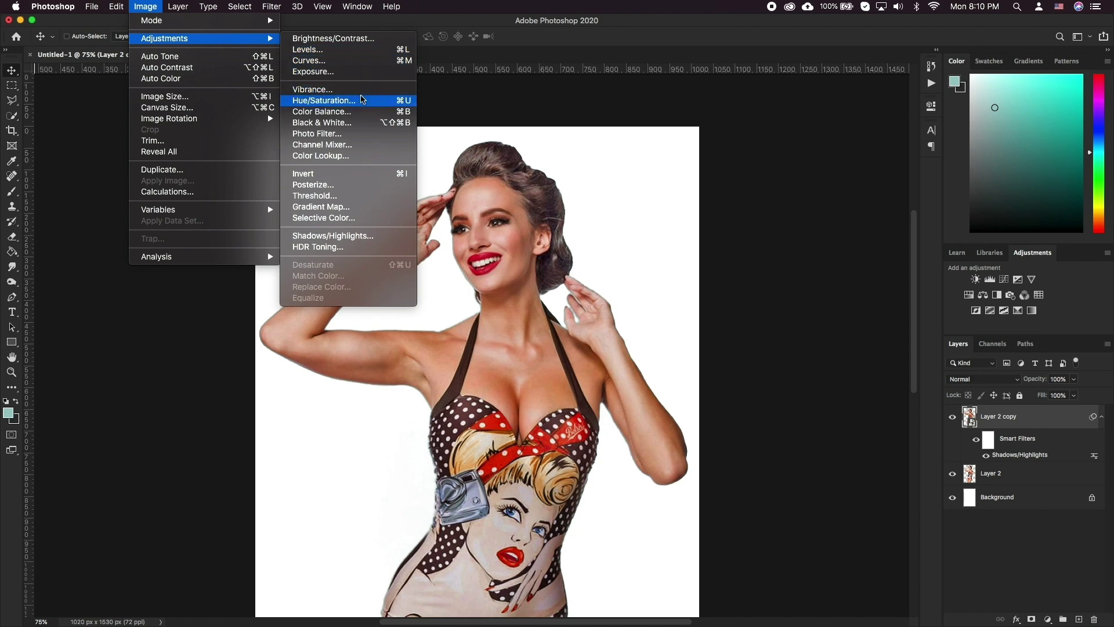
left_click(334, 38)
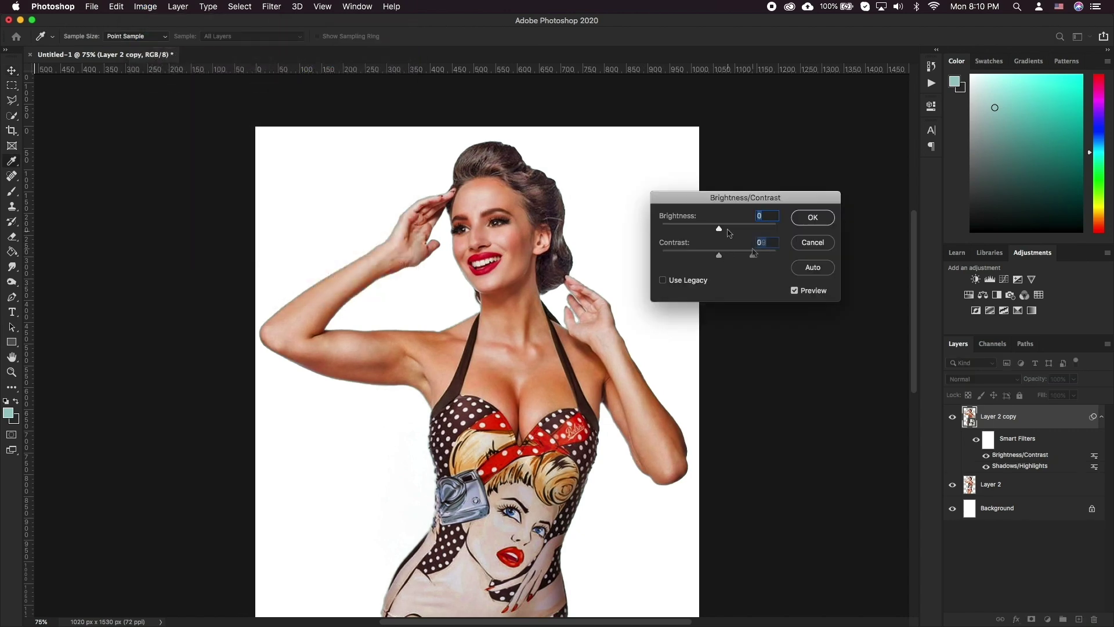
mouse_move(753, 253)
left_mouse_down()
mouse_move(770, 256)
mouse_move(749, 260)
mouse_move(761, 258)
left_mouse_up()
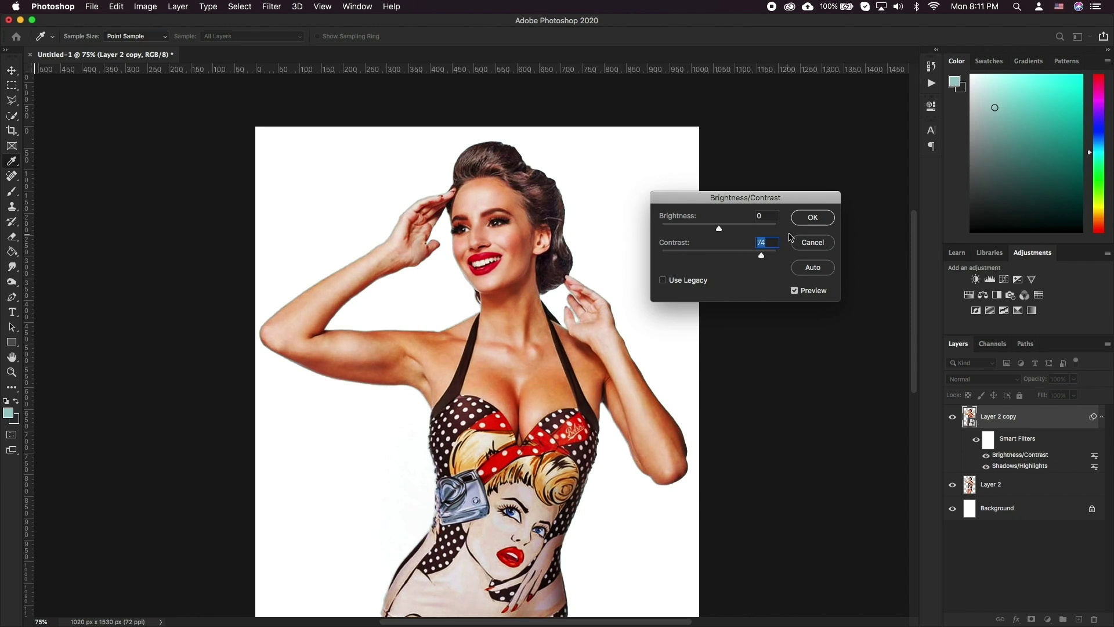
left_click(812, 217)
left_click(272, 7)
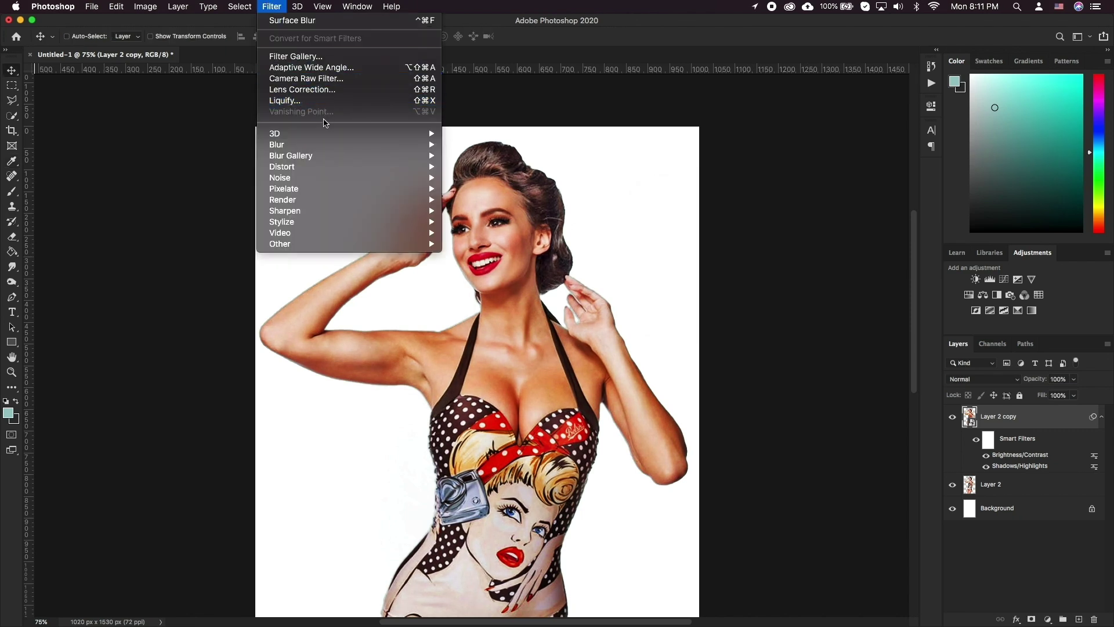
Step: Apply a Surface Blur with radius 30 and threshold 2
mouse_move(325, 145)
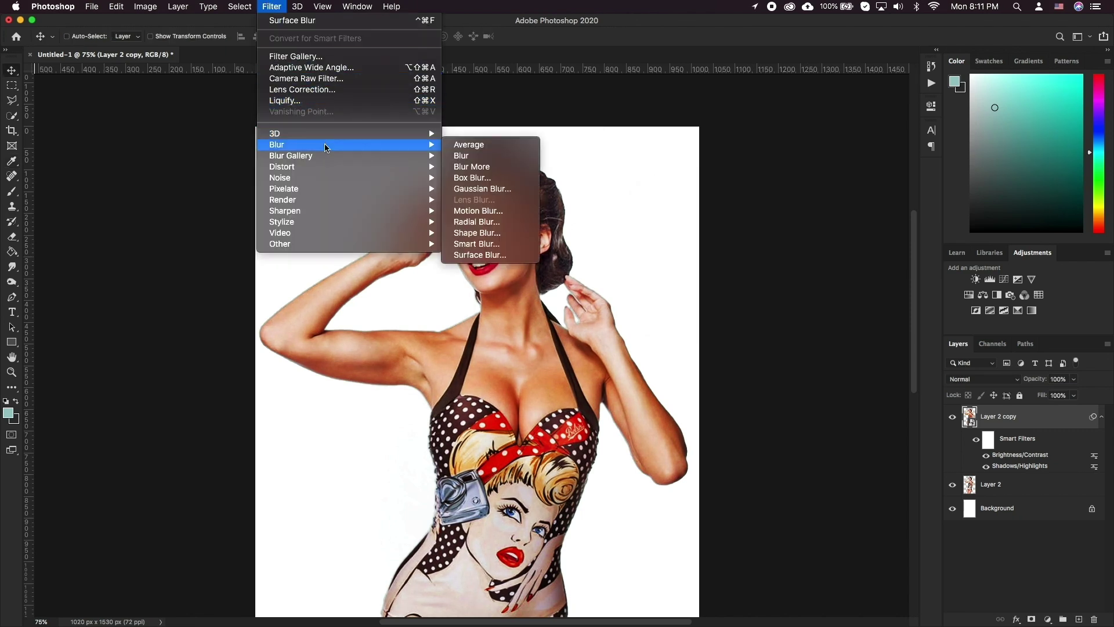
left_click(491, 255)
key("shift+Tab")
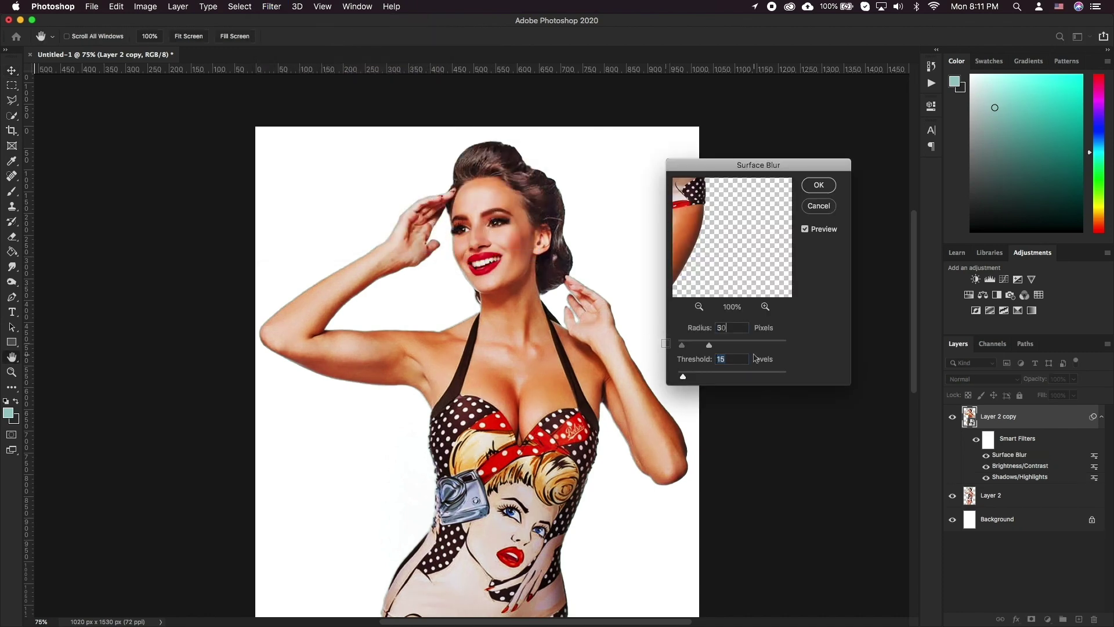
type("30")
key("Tab")
type("2")
left_click(819, 185)
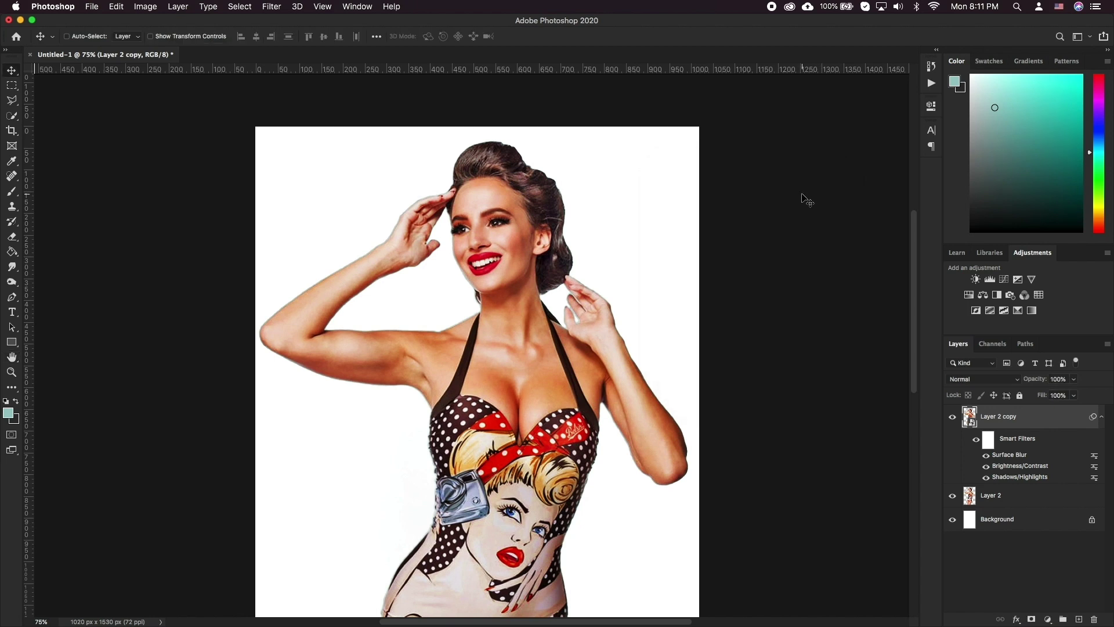
Step: Add an Oil Paint filter with scale 10.0 and increased bristle detail
left_click(270, 6)
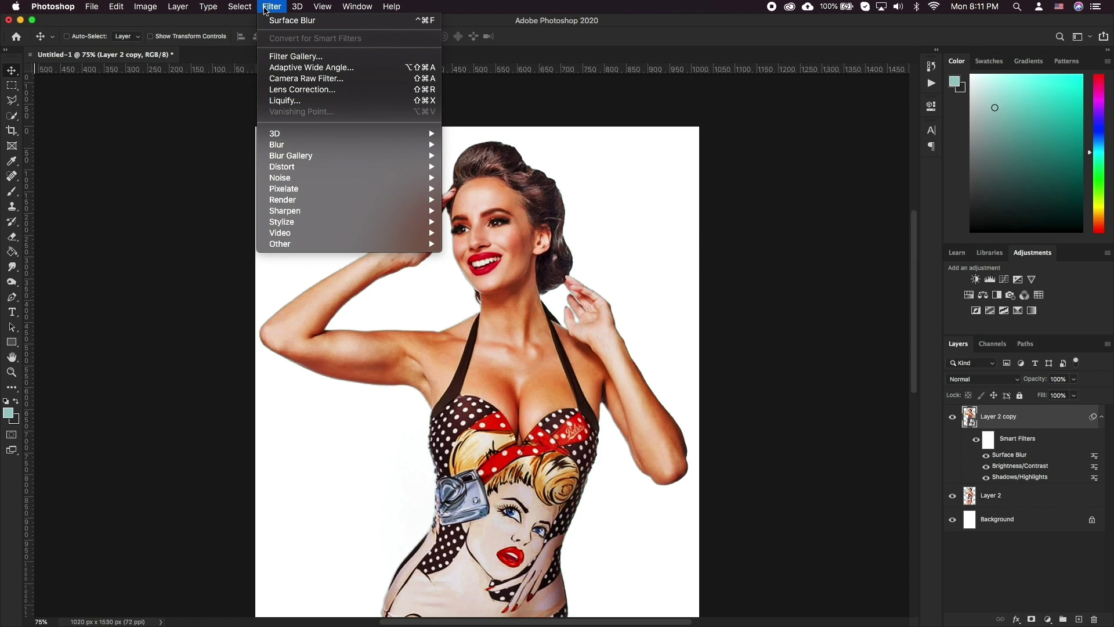
mouse_move(351, 228)
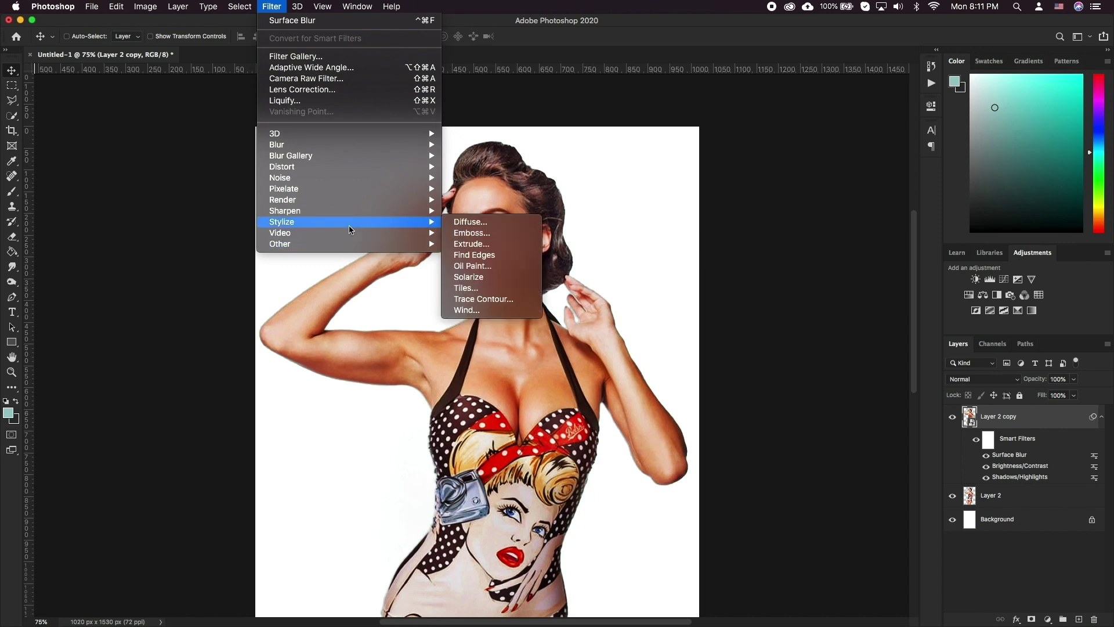
left_click(476, 265)
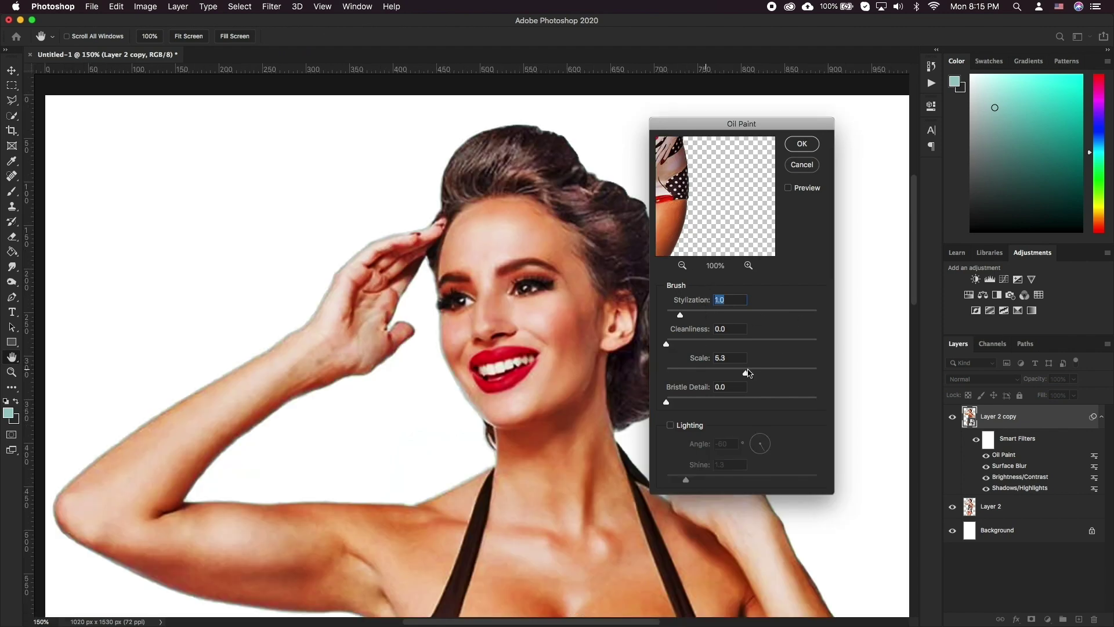
left_click_drag(748, 373, 819, 376)
key("Return")
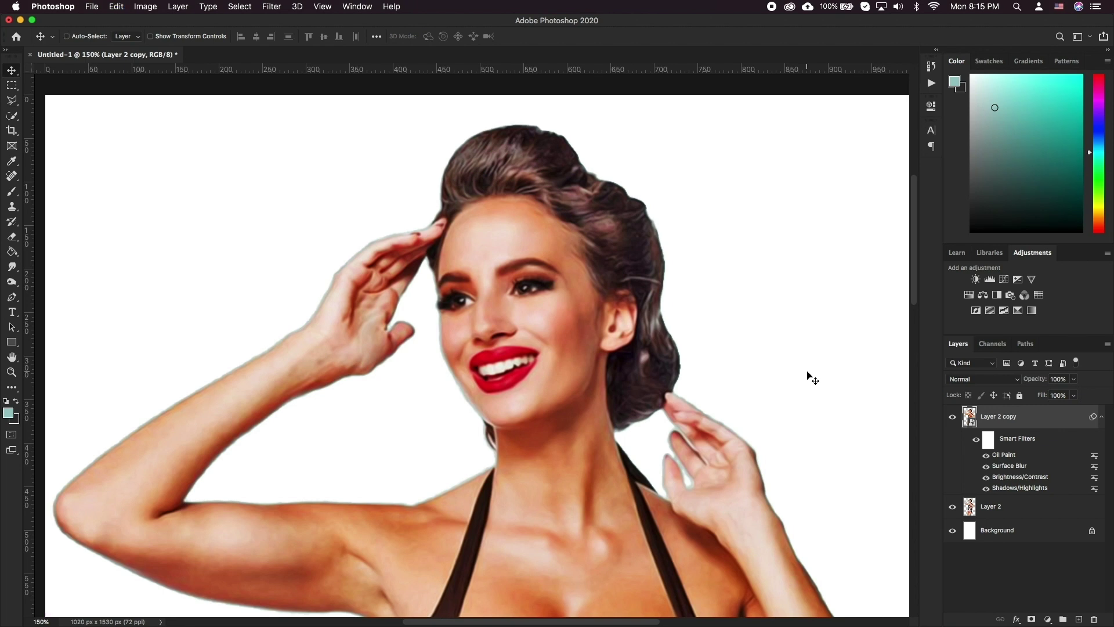
double_click(1004, 455)
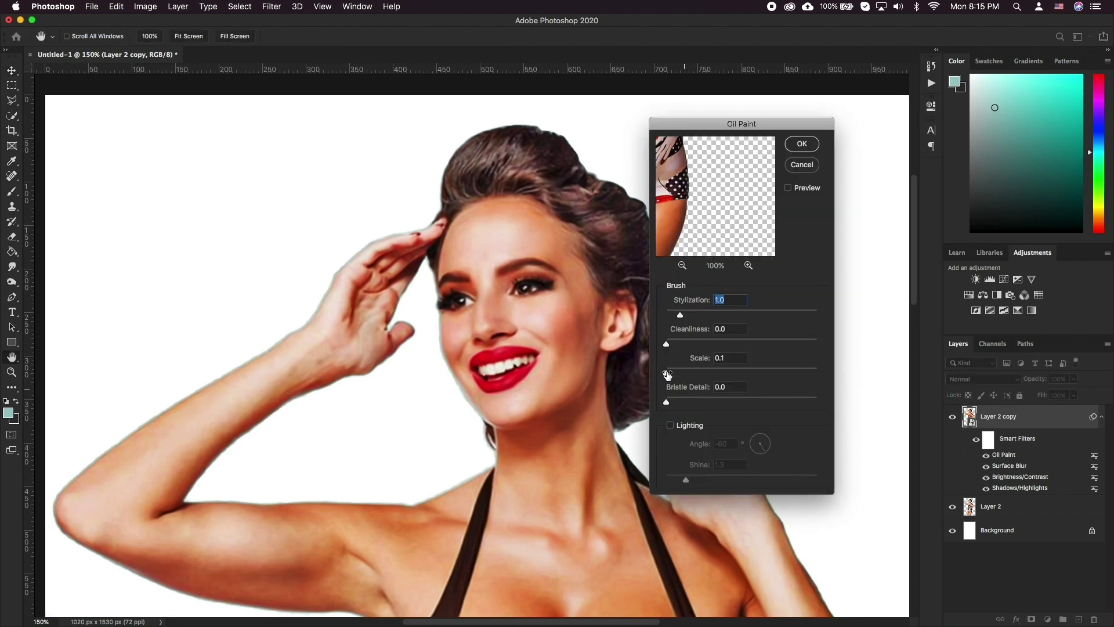
key("Tab")
key("Tab")
left_click_drag(666, 399, 682, 400)
left_click(801, 145)
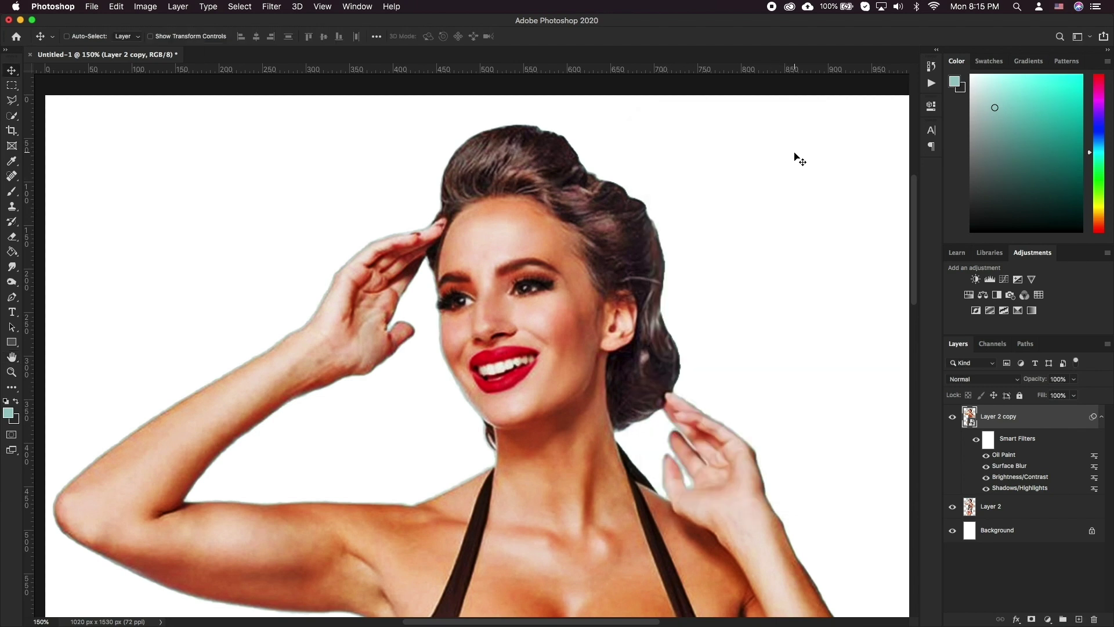
Step: Add a second Surface Blur above Oil Paint with radius 30 and threshold 10
scroll(693, 254, "down", 2)
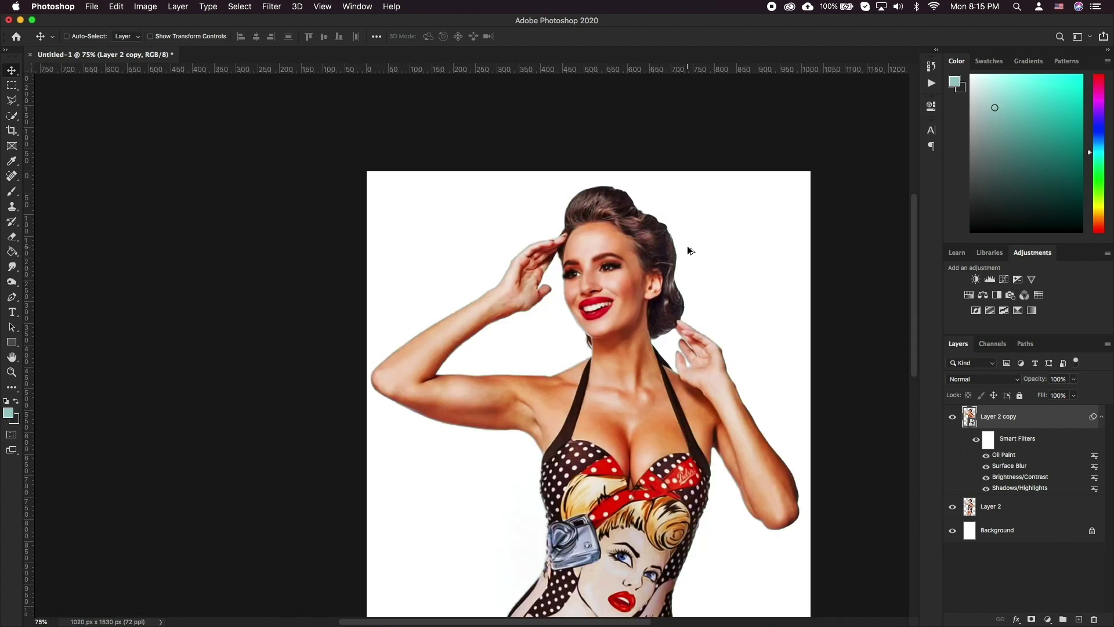
left_click(272, 6)
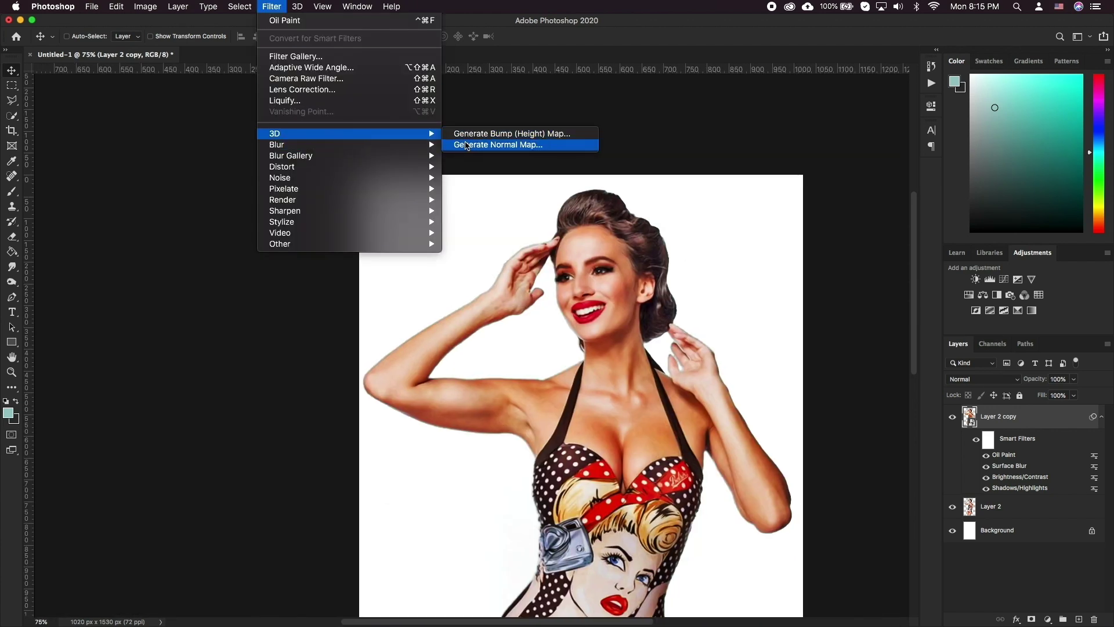
mouse_move(418, 145)
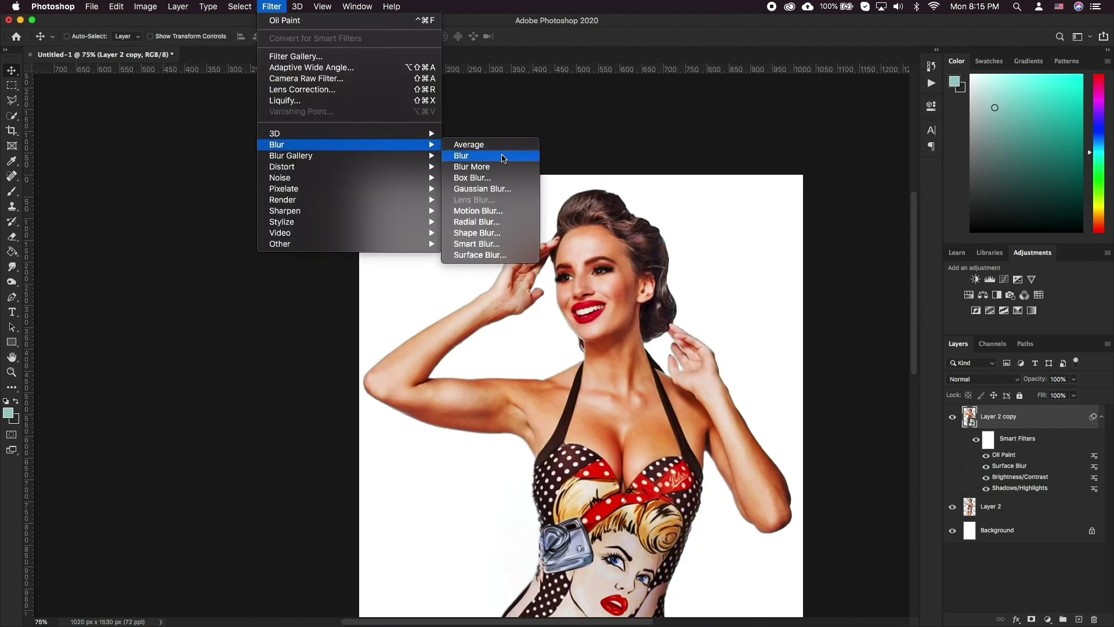
left_click(479, 255)
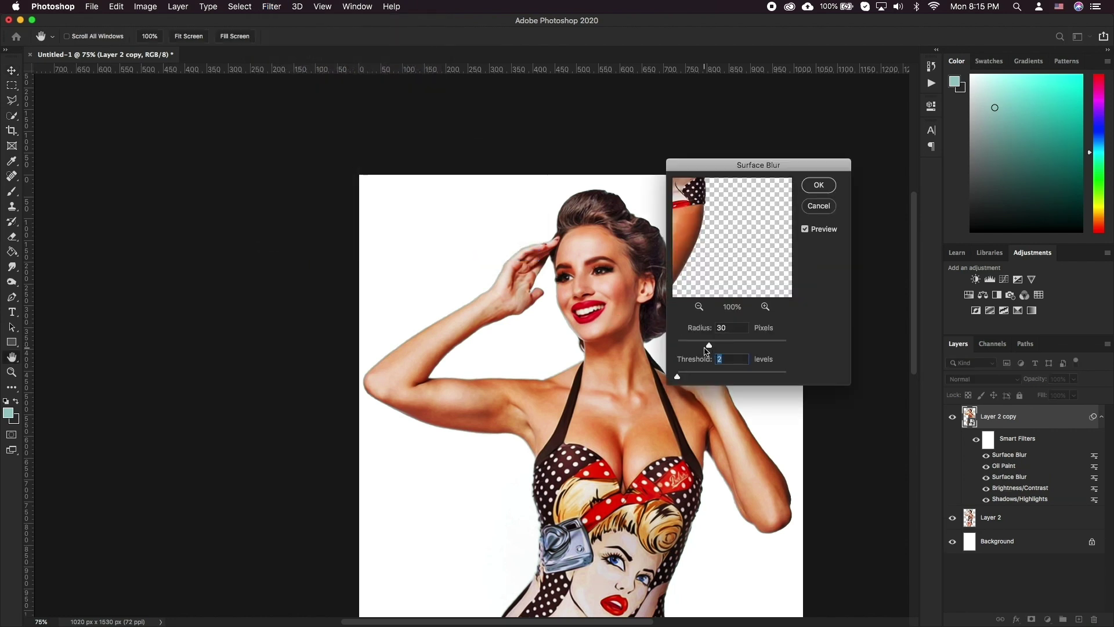
type("10")
left_click(819, 185)
scroll(621, 293, "up", 3)
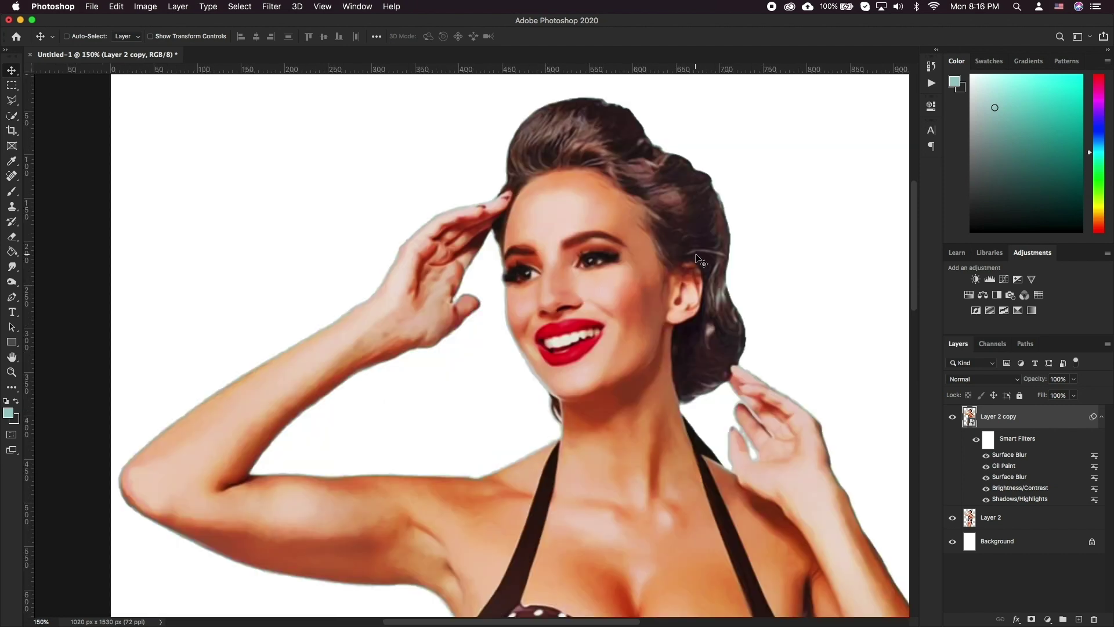
left_click(146, 7)
Step: Add Shadows/Highlights with Shadows 0, Color 0, Midtone +65 and Highlights amount 21
mouse_move(162, 39)
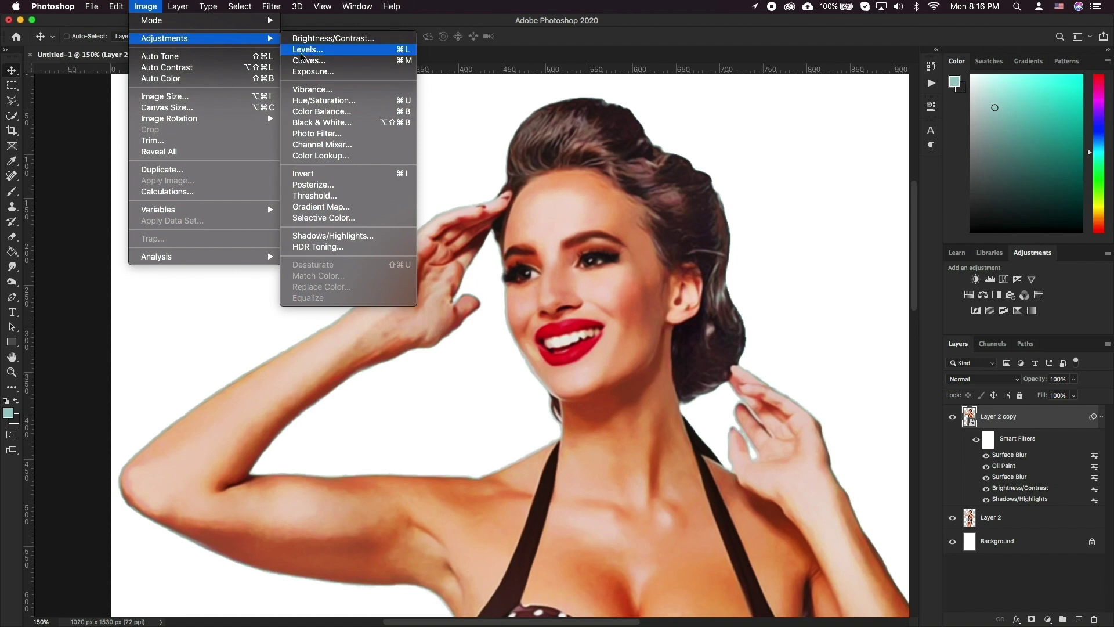
left_click(340, 236)
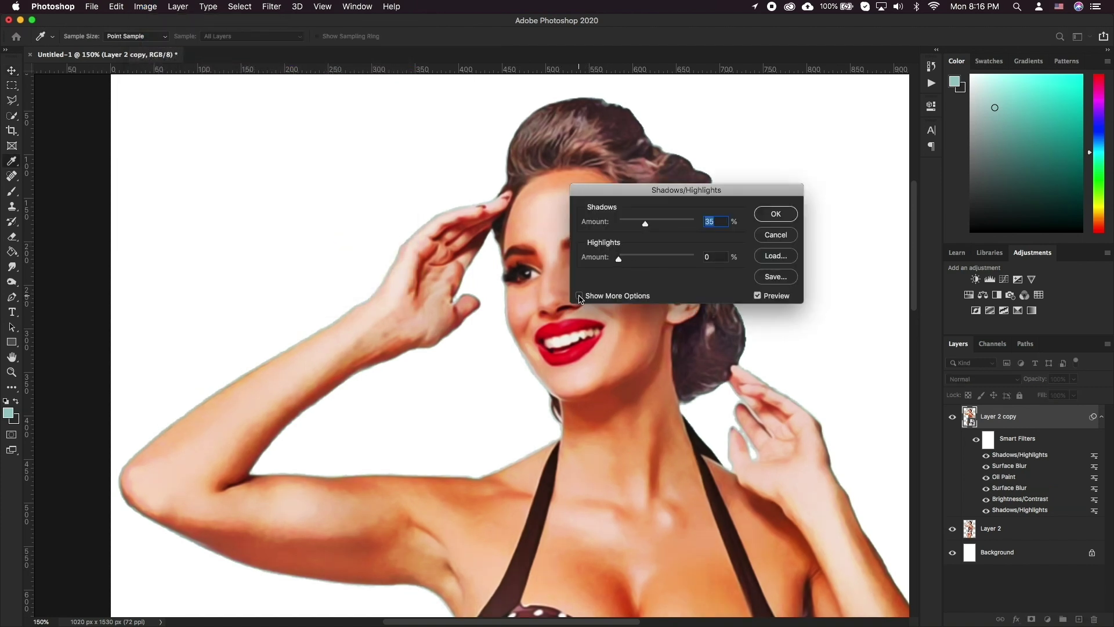
left_click(580, 297)
left_click_drag(641, 198, 763, 227)
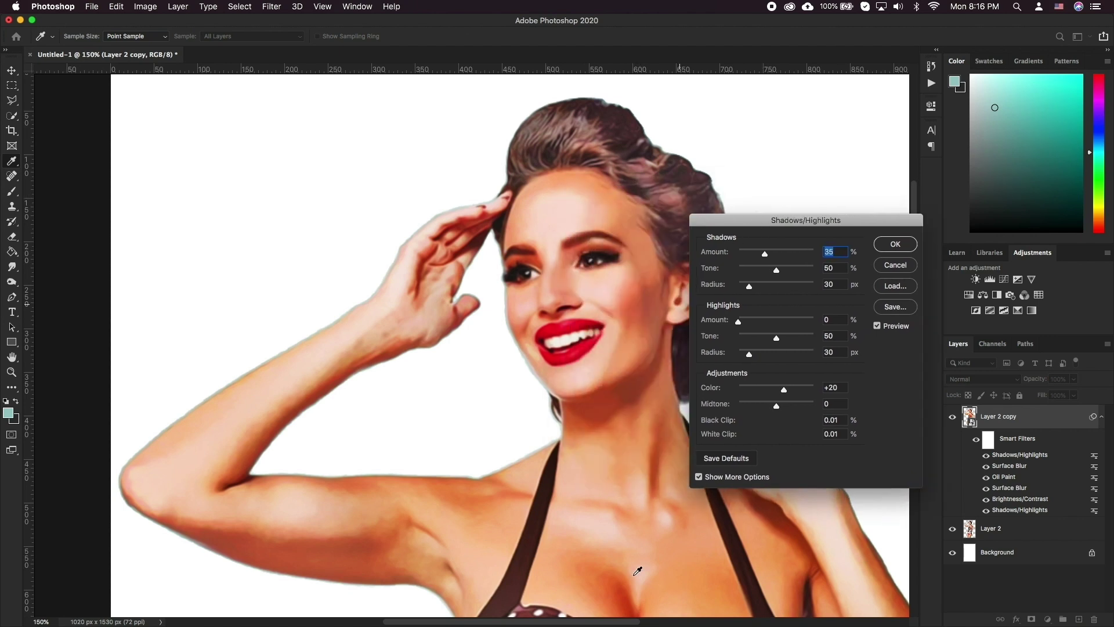
type("0")
key("Tab")
key("Tab")
key("Tab")
key("Tab")
key("Tab")
key("Tab")
type("0")
key("Tab")
type("65")
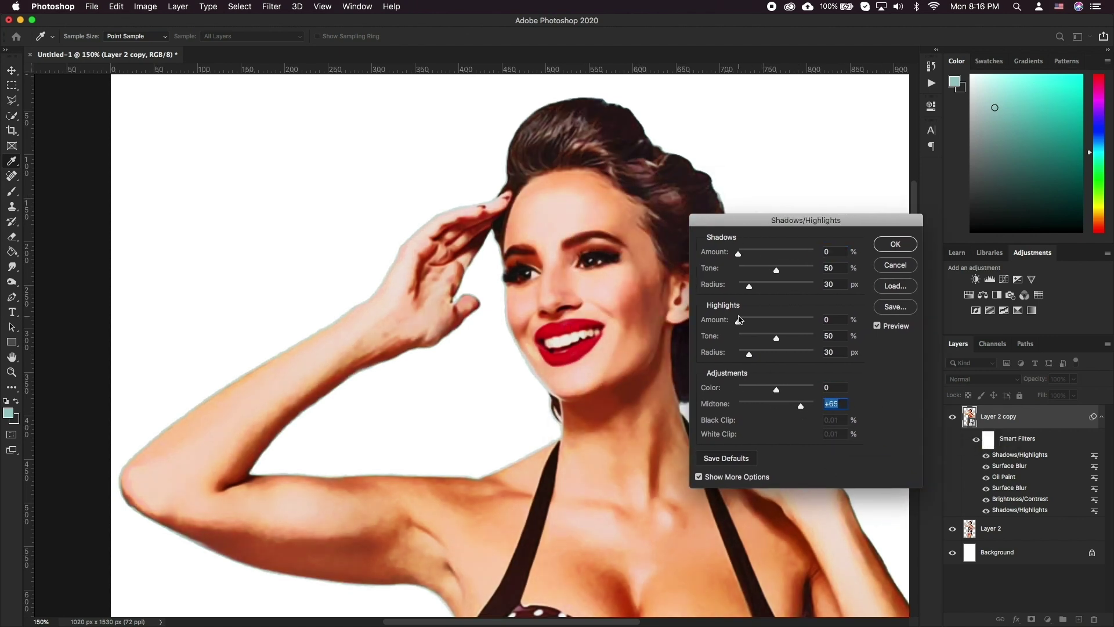
left_click_drag(749, 352, 755, 321)
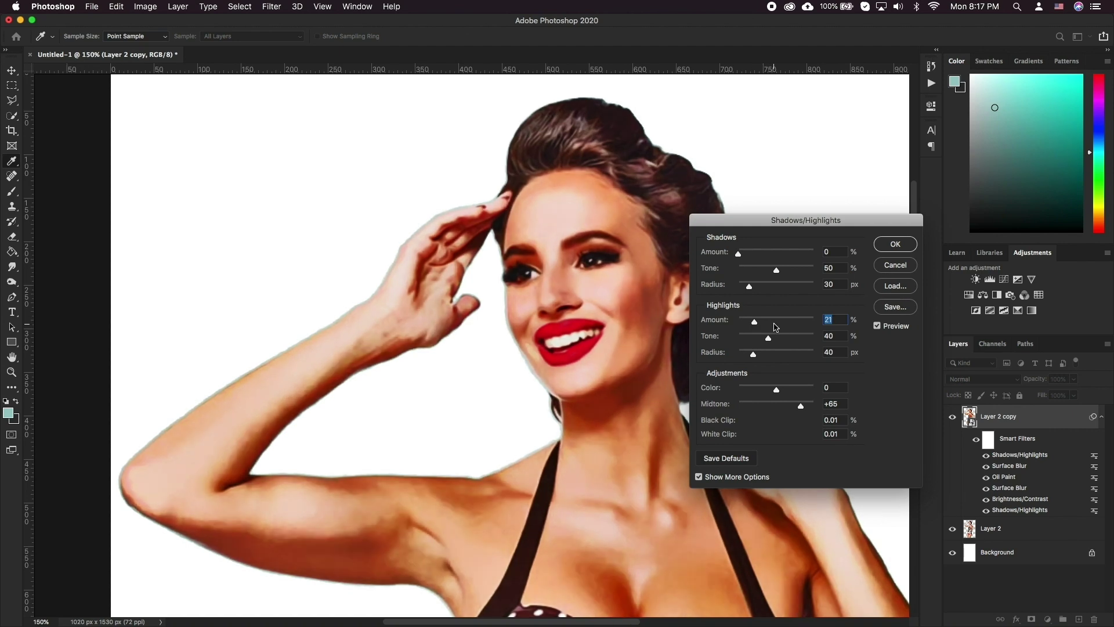
left_click(895, 245)
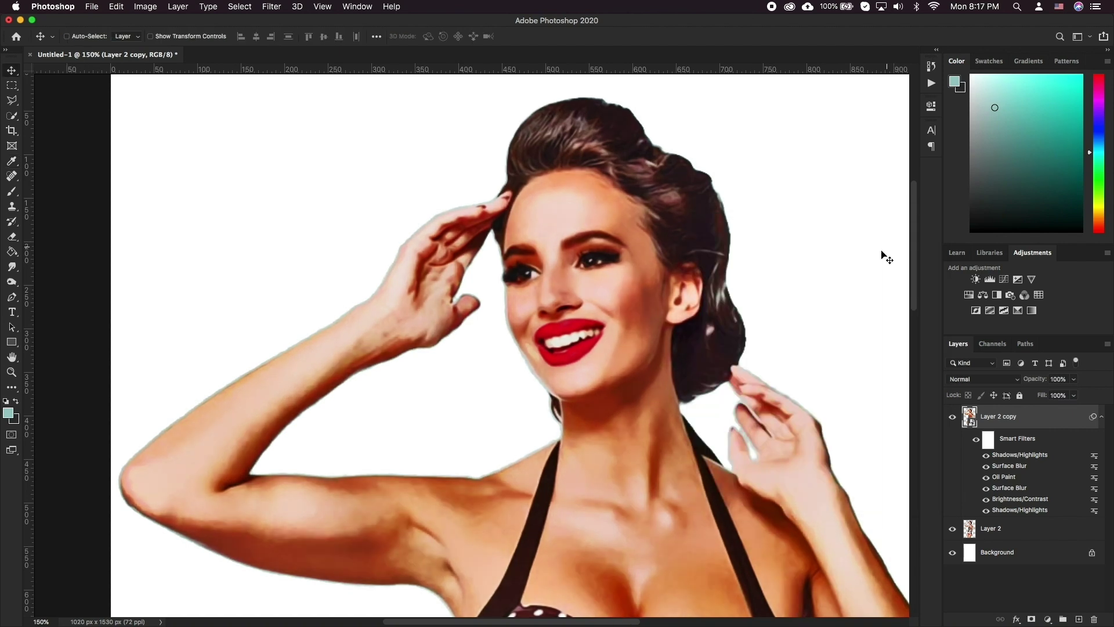
left_click(271, 6)
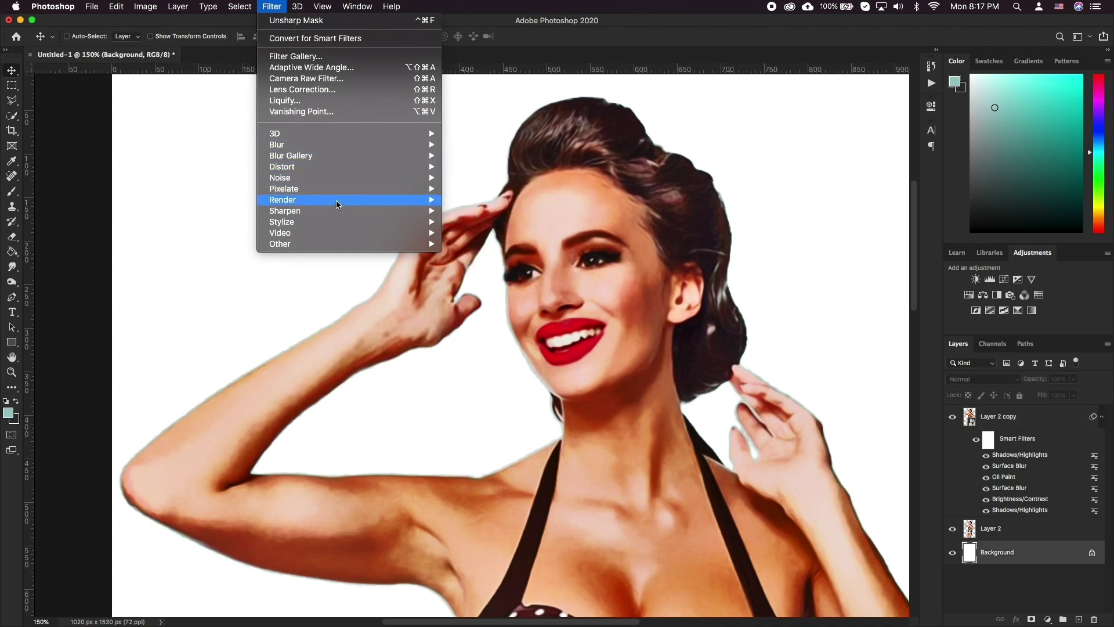
Step: Apply an Unsharp Mask with radius 1 pixel and amount 50
mouse_move(417, 214)
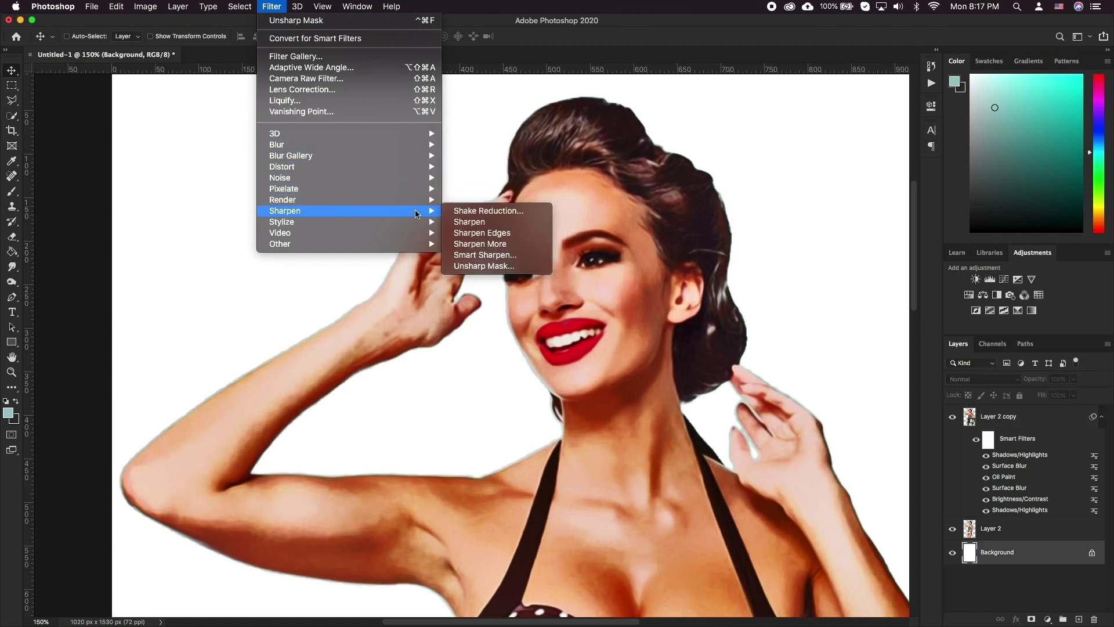
left_click(484, 266)
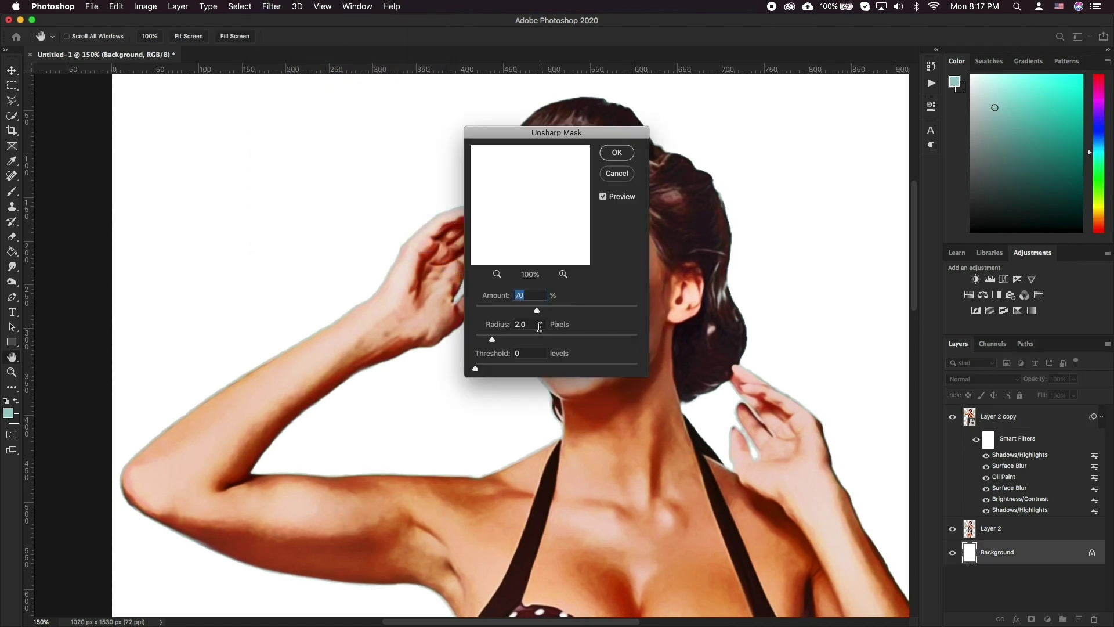
double_click(539, 327)
type("1")
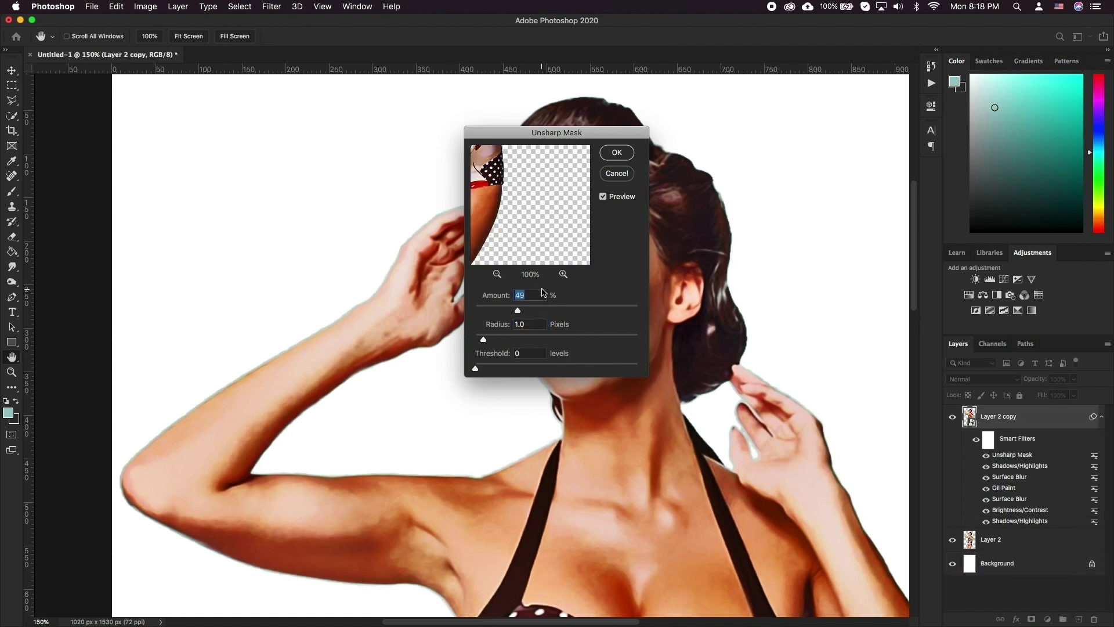
type("50")
left_click(617, 152)
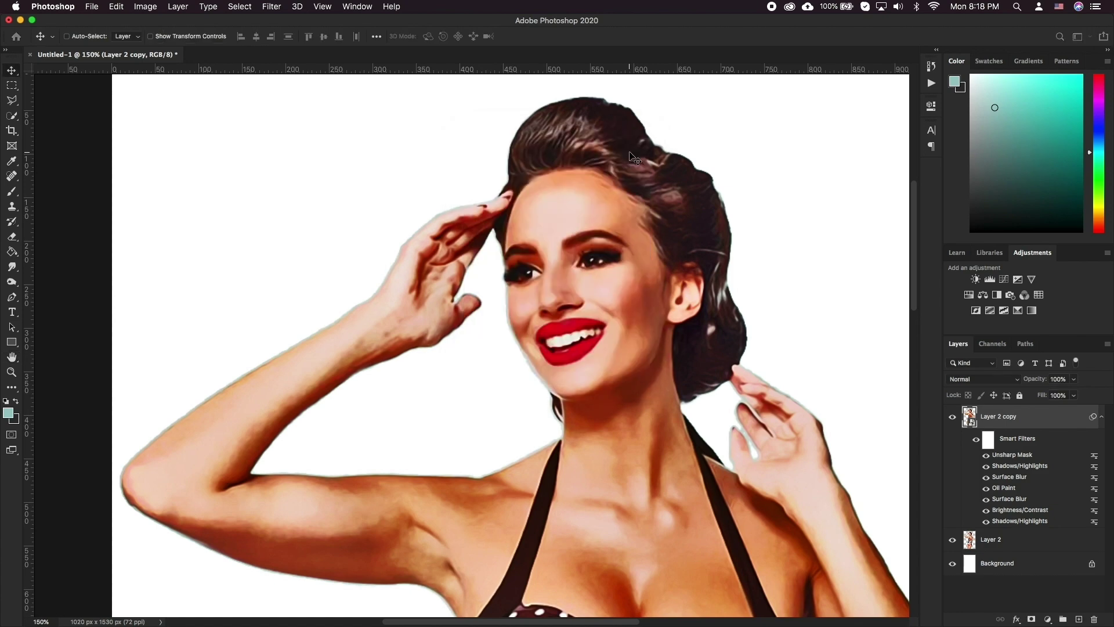
Step: Open the Filter Gallery and pick the Artistic Dry Brush effect
left_click(272, 7)
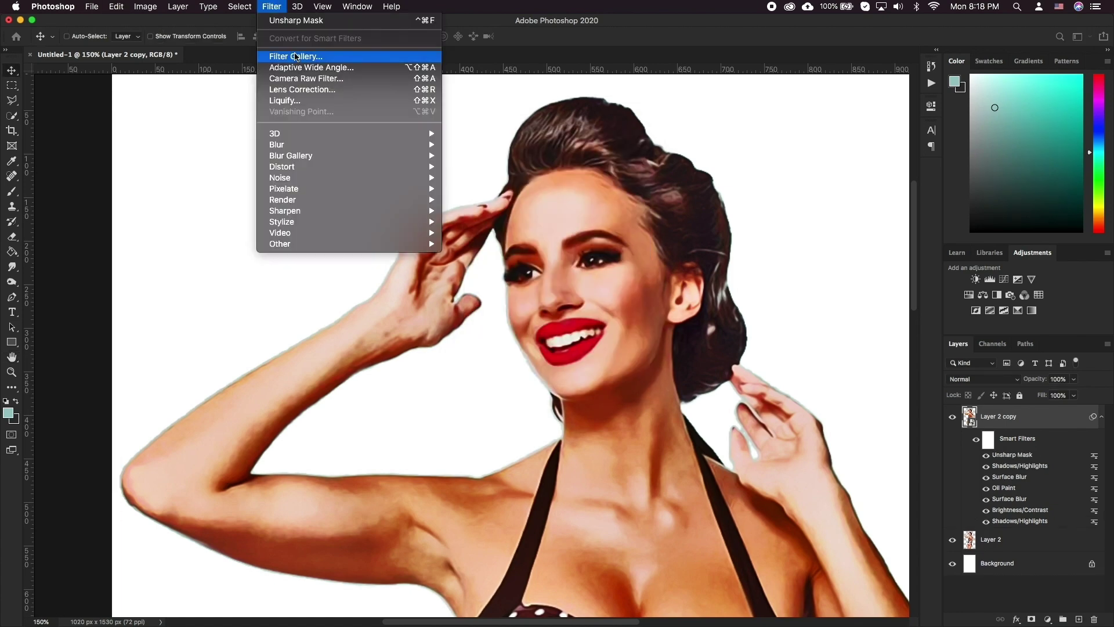
left_click(295, 56)
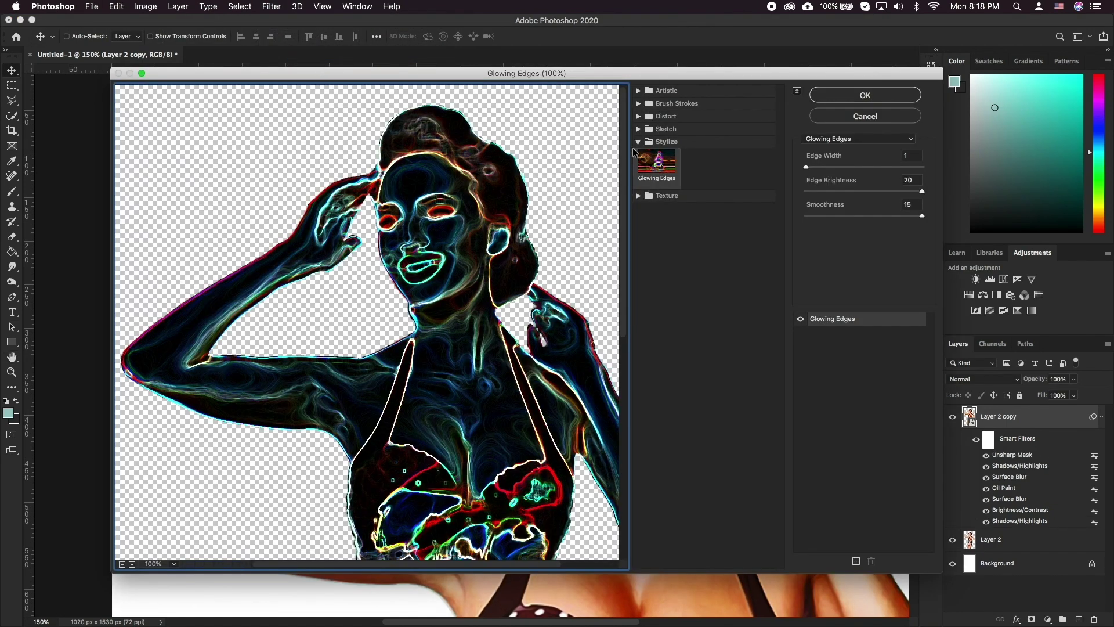
left_click(639, 142)
left_click(638, 91)
left_click(754, 112)
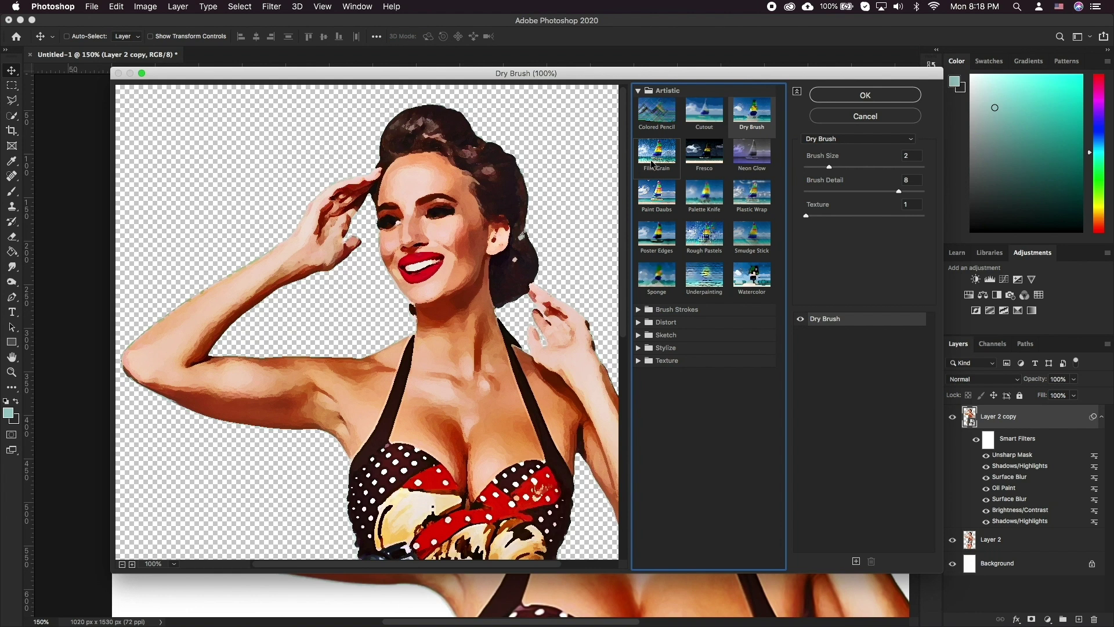
Step: Set Dry Brush size 10 and detail 10 and apply it to Layer 2 copy
left_click_drag(486, 182, 447, 197)
left_click(921, 156)
type("10")
key("Tab")
type("10")
key("Tab")
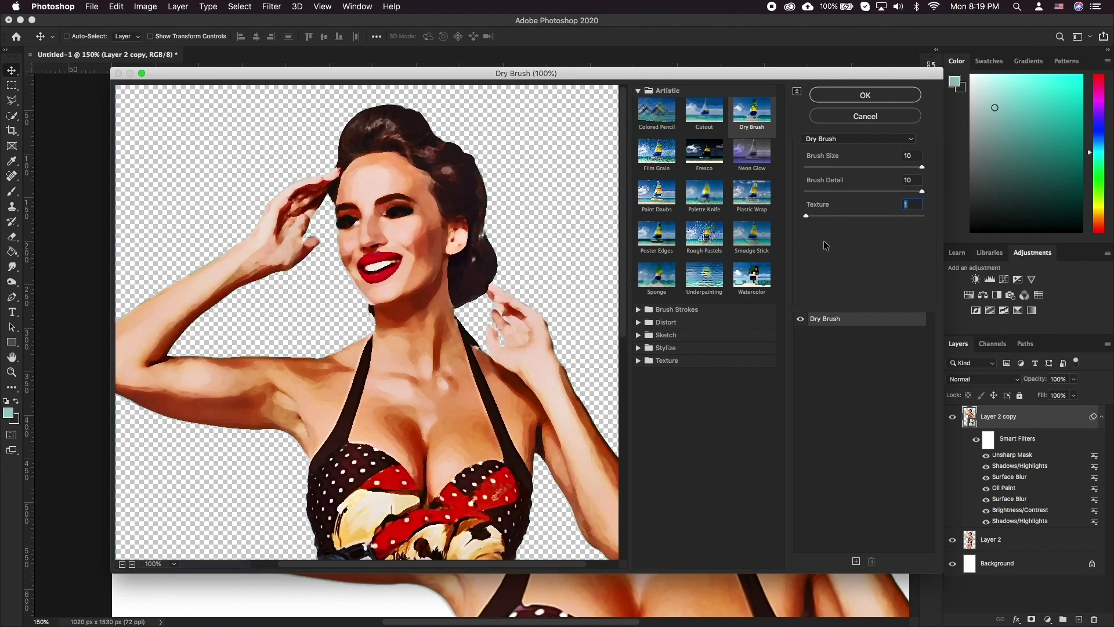
left_click(899, 96)
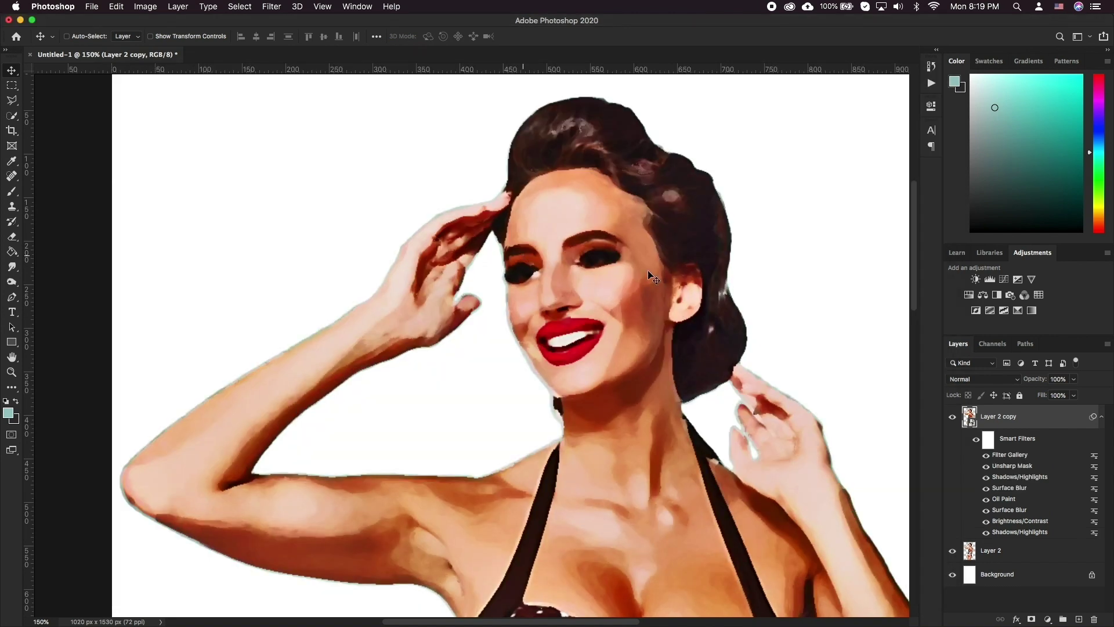
scroll(647, 270, "down", 3)
scroll(648, 270, "down", 5)
scroll(648, 270, "right", 4)
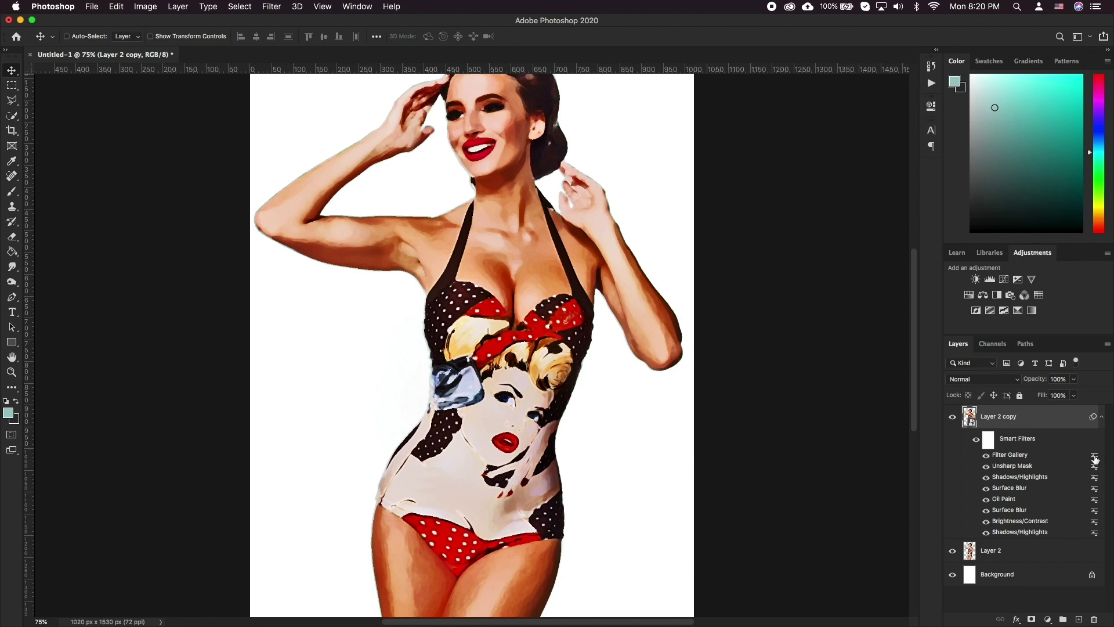
Step: Set the Dry Brush Filter Gallery blending to Soft Light at 40% opacity
double_click(1095, 455)
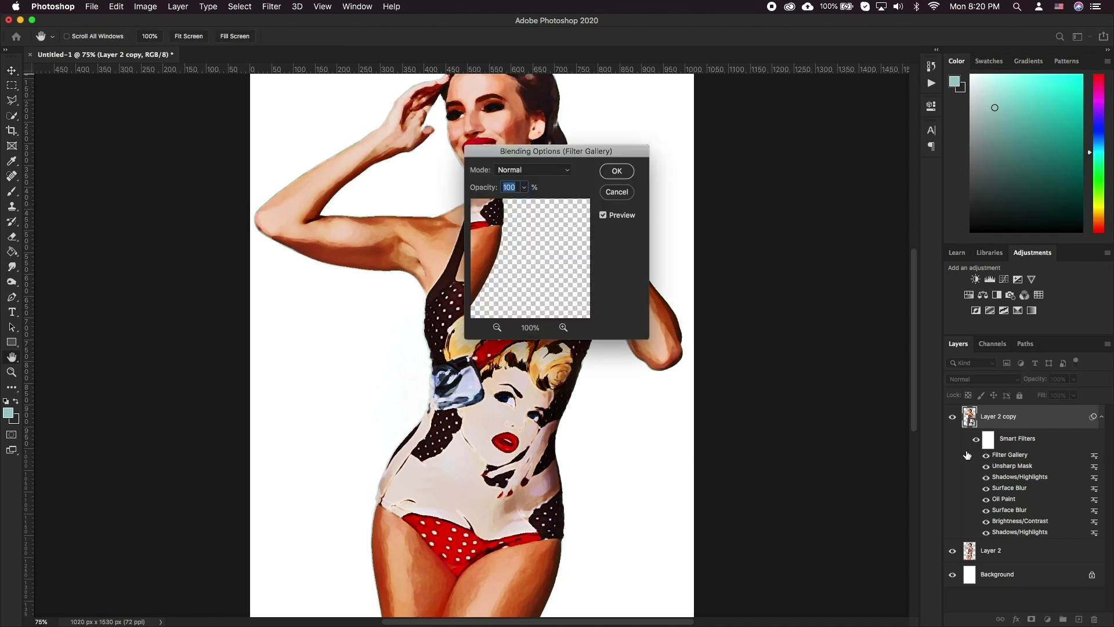
left_click(568, 172)
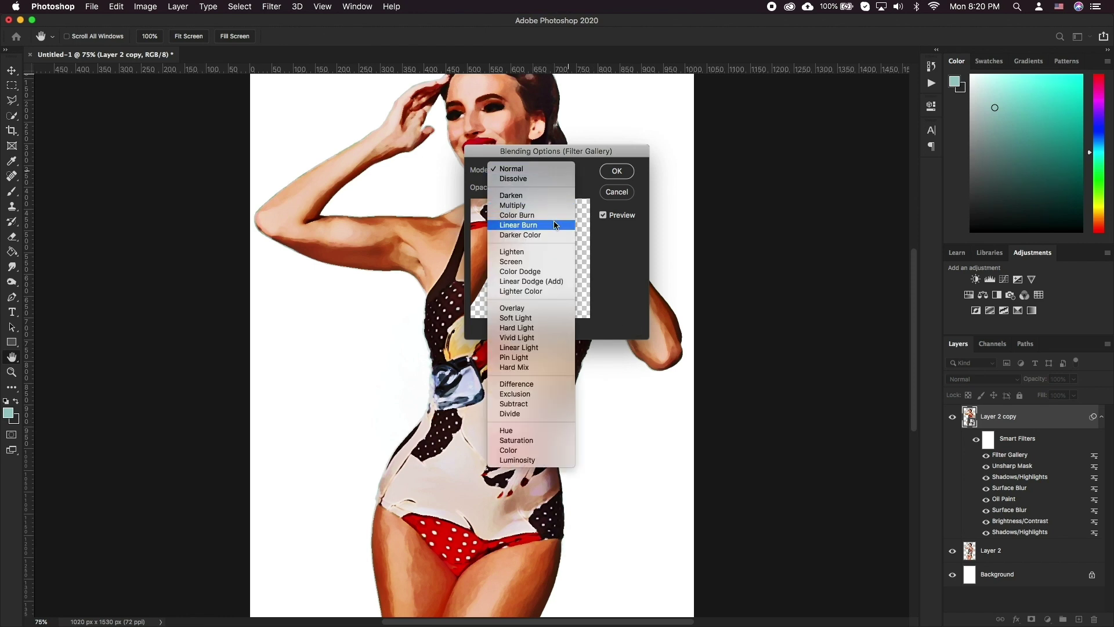
left_click(539, 318)
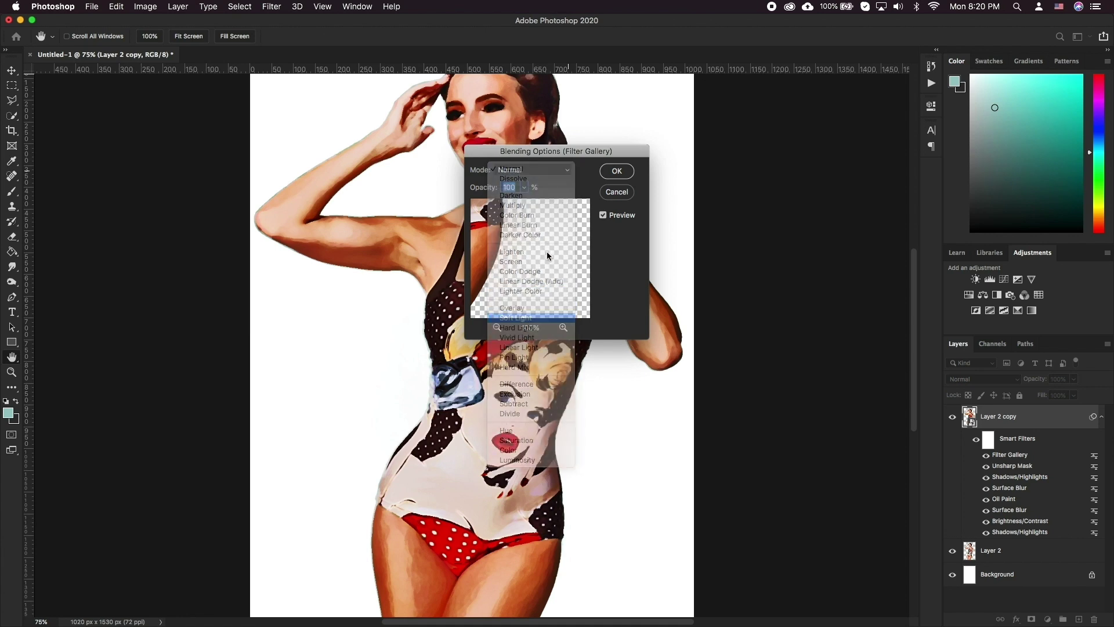
left_click(482, 190)
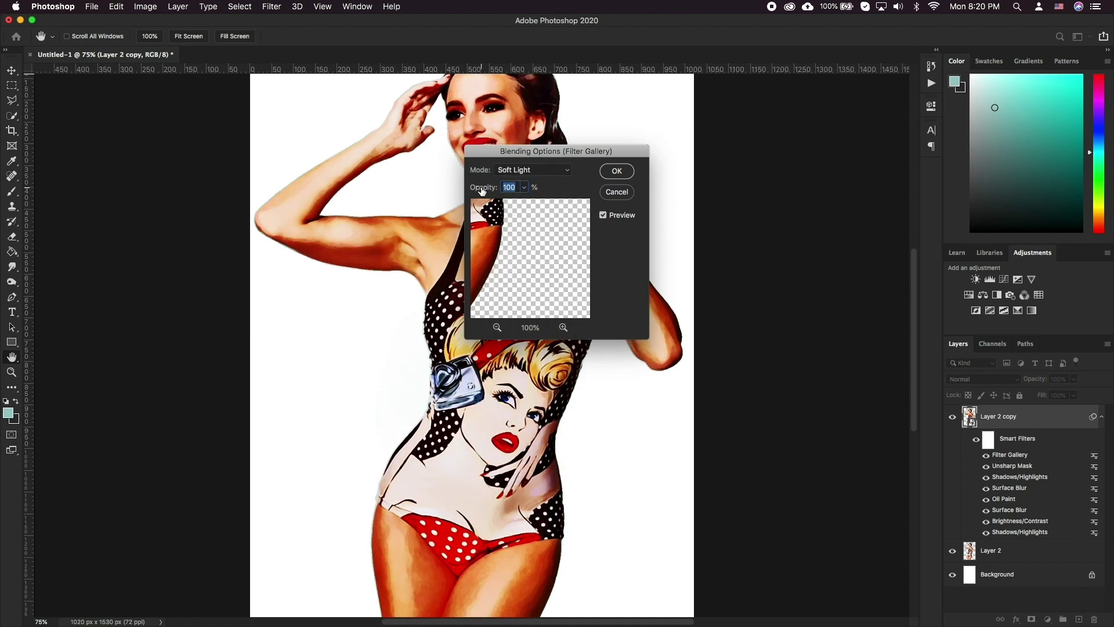
type("40")
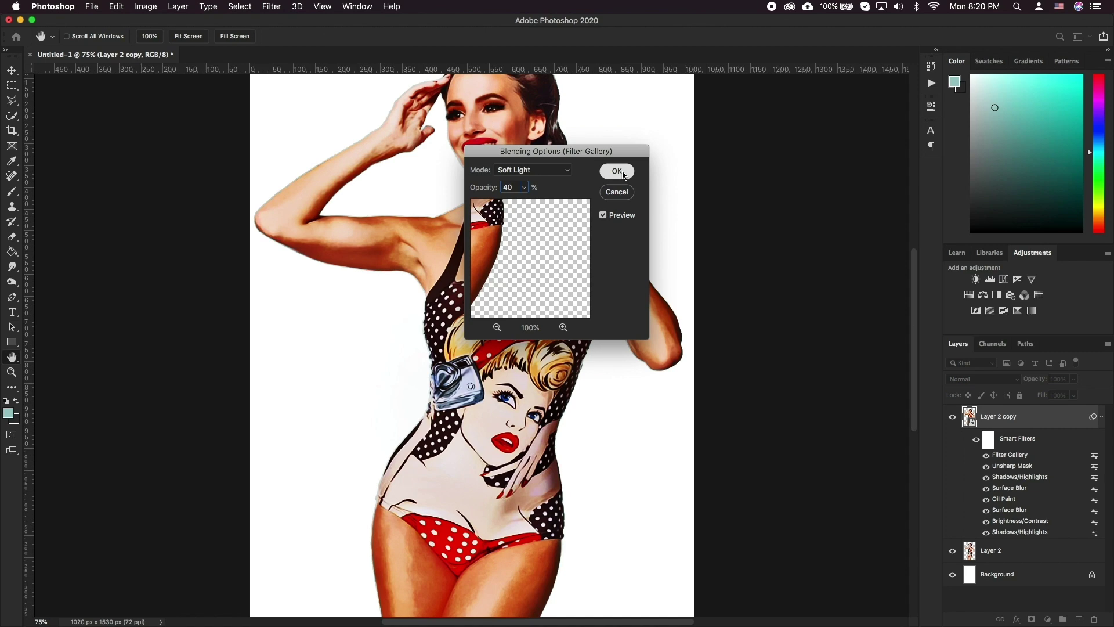
left_click(617, 171)
key("v")
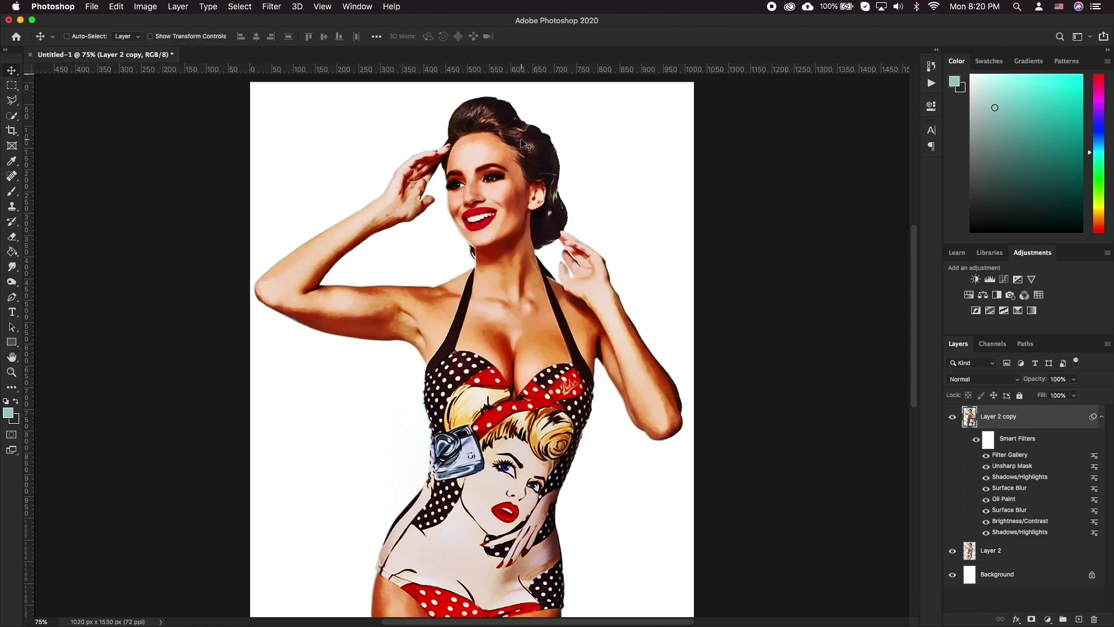
scroll(526, 143, "up", 2)
scroll(504, 227, "up", 2)
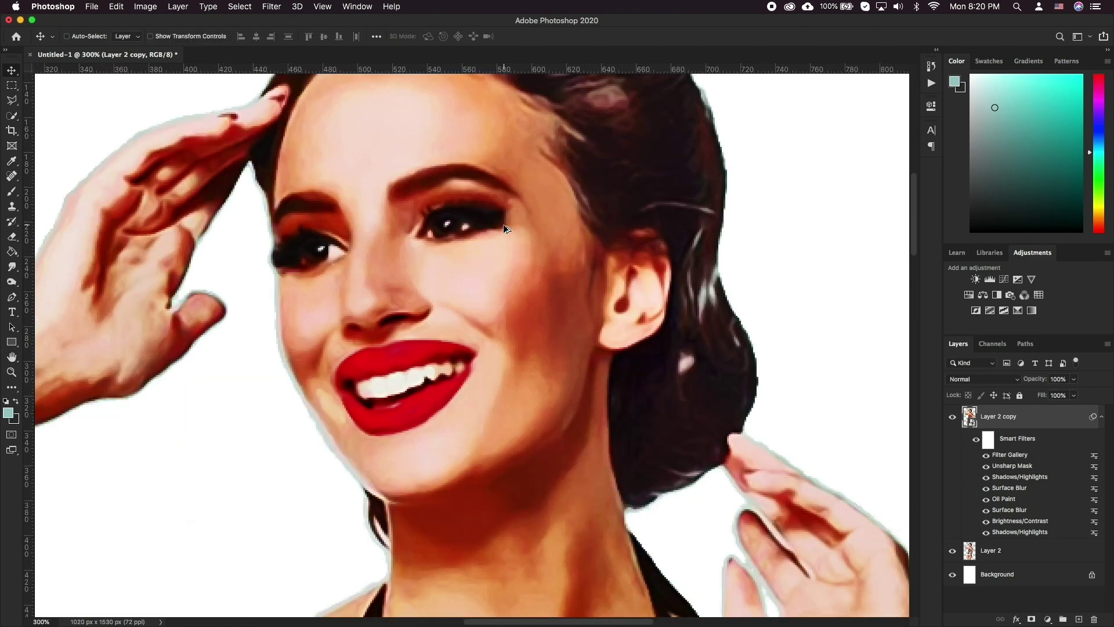
Step: Add a Filter Gallery Cutout effect with 8 levels
left_click(272, 6)
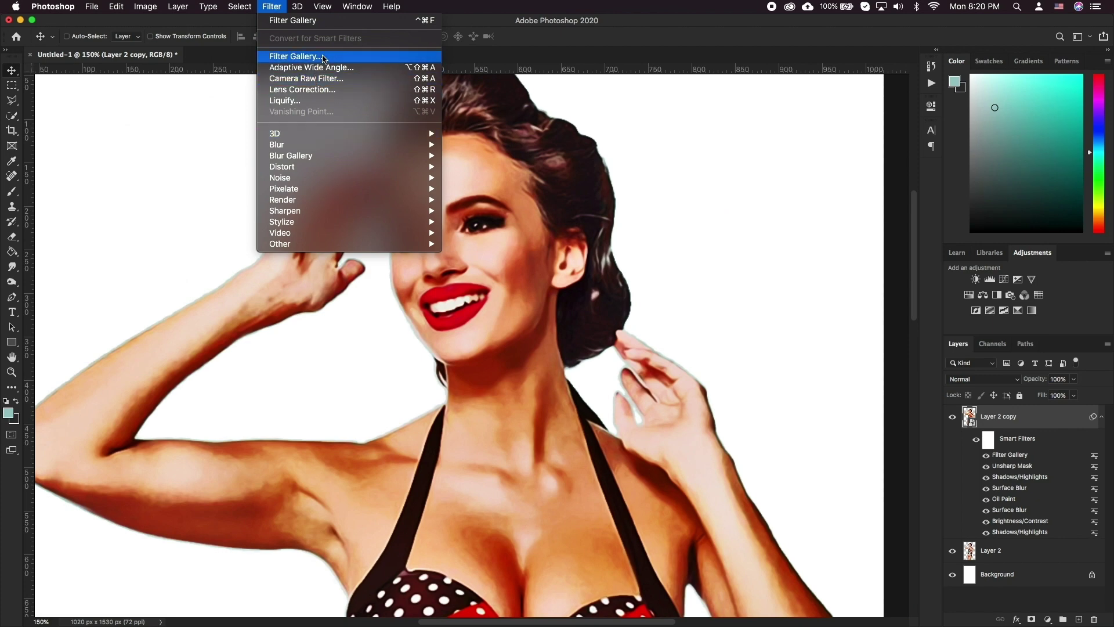
left_click(296, 56)
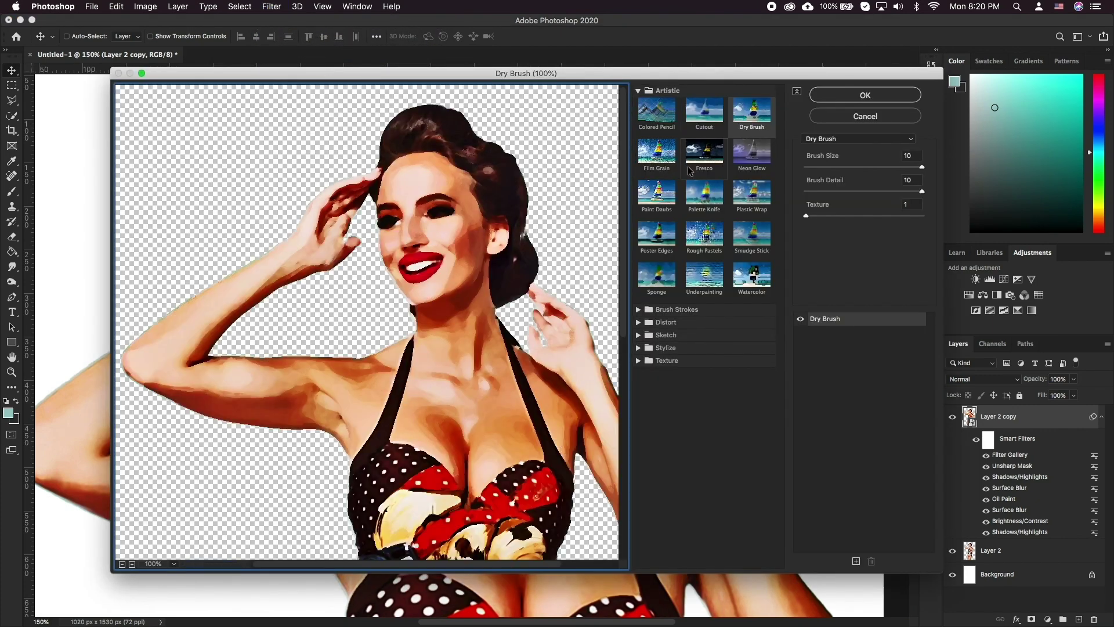
left_click(704, 110)
left_click_drag(845, 167, 916, 168)
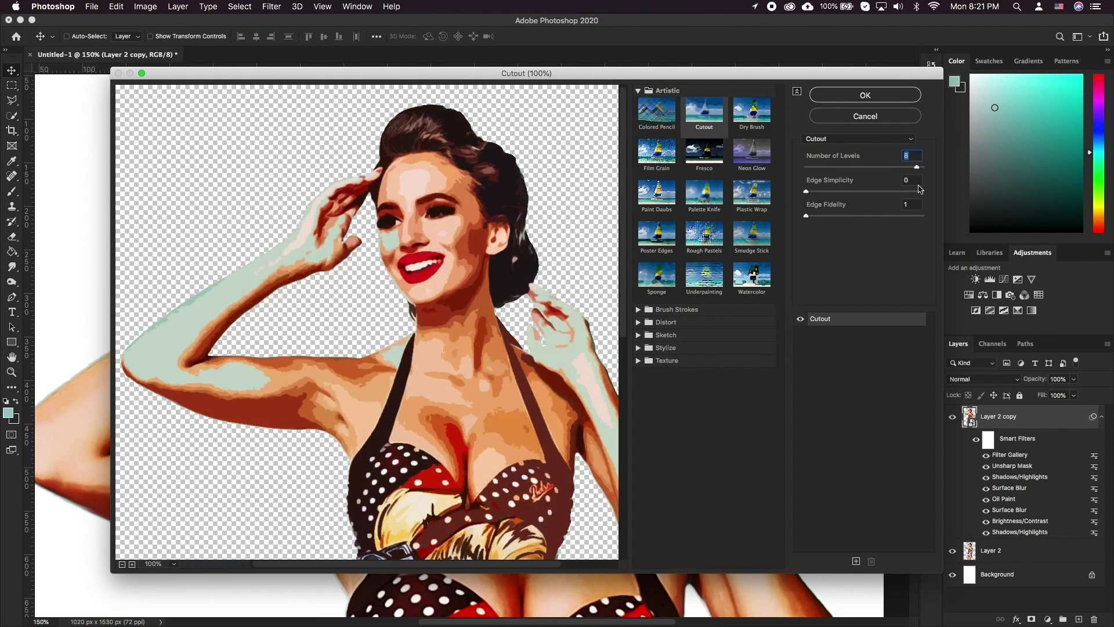
left_click(897, 98)
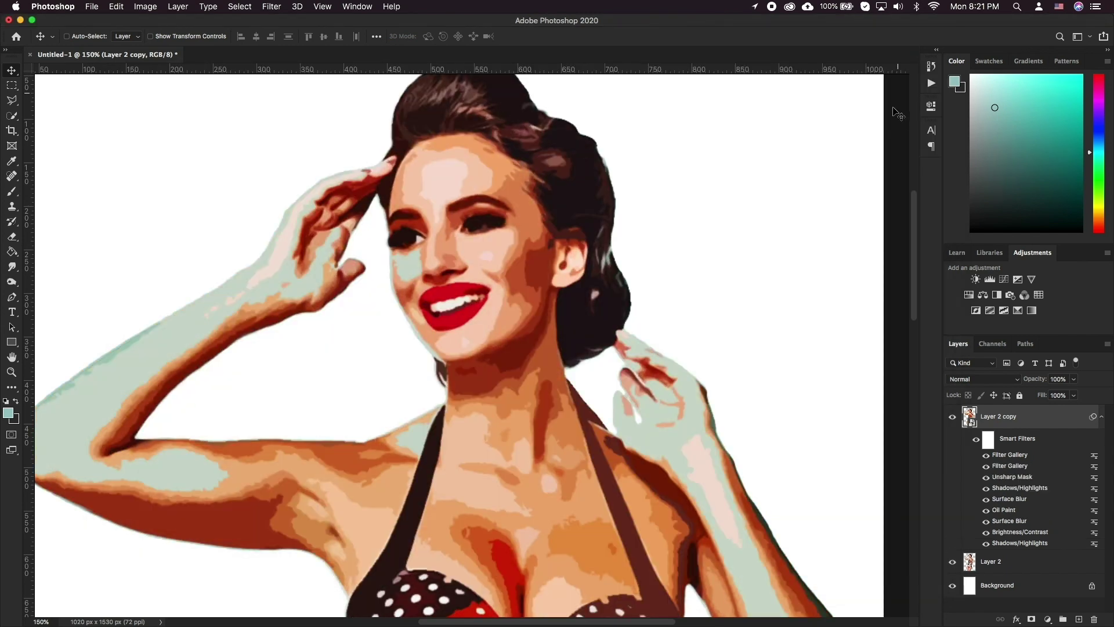
Step: Set the Cutout Filter Gallery blending to Soft Light at 40% opacity
double_click(1096, 457)
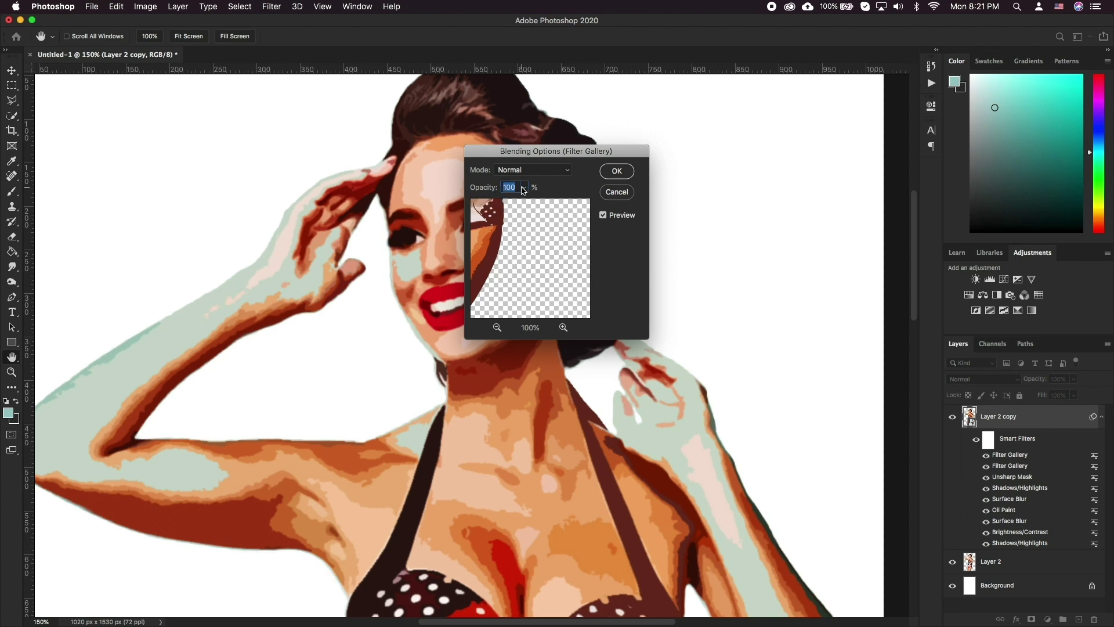
left_click(556, 170)
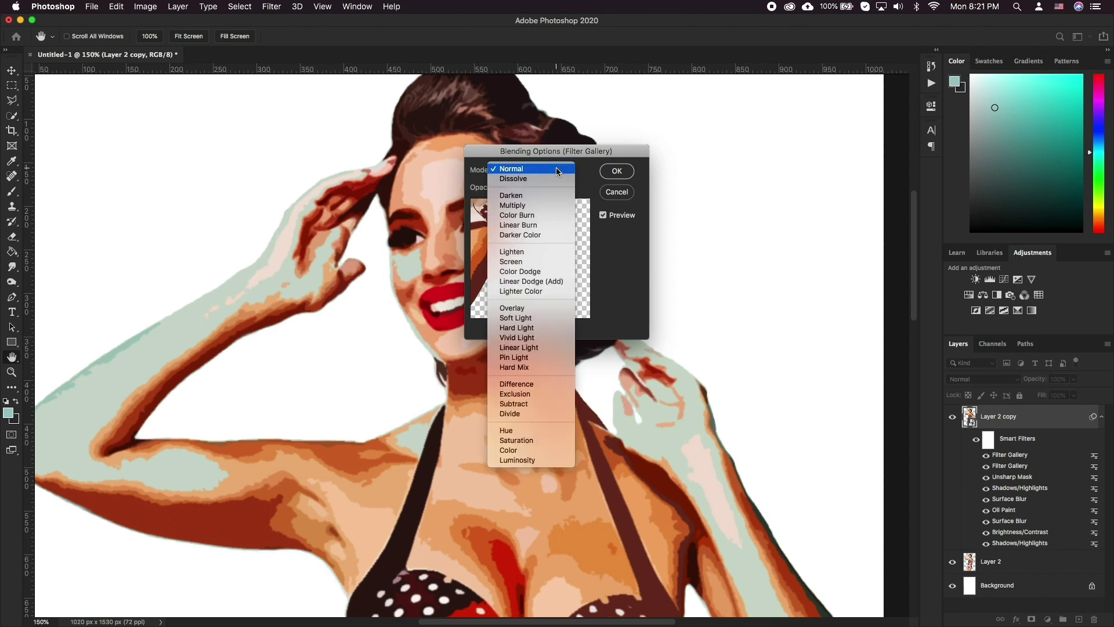
left_click(547, 319)
type("40")
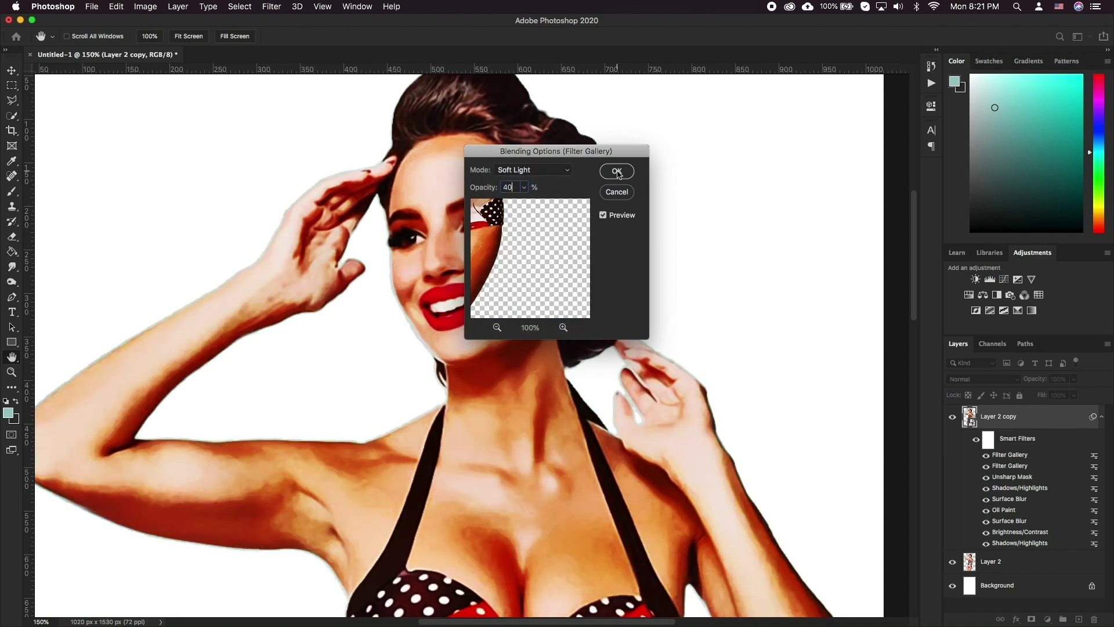
left_click(617, 171)
key("v")
scroll(721, 219, "down", 2)
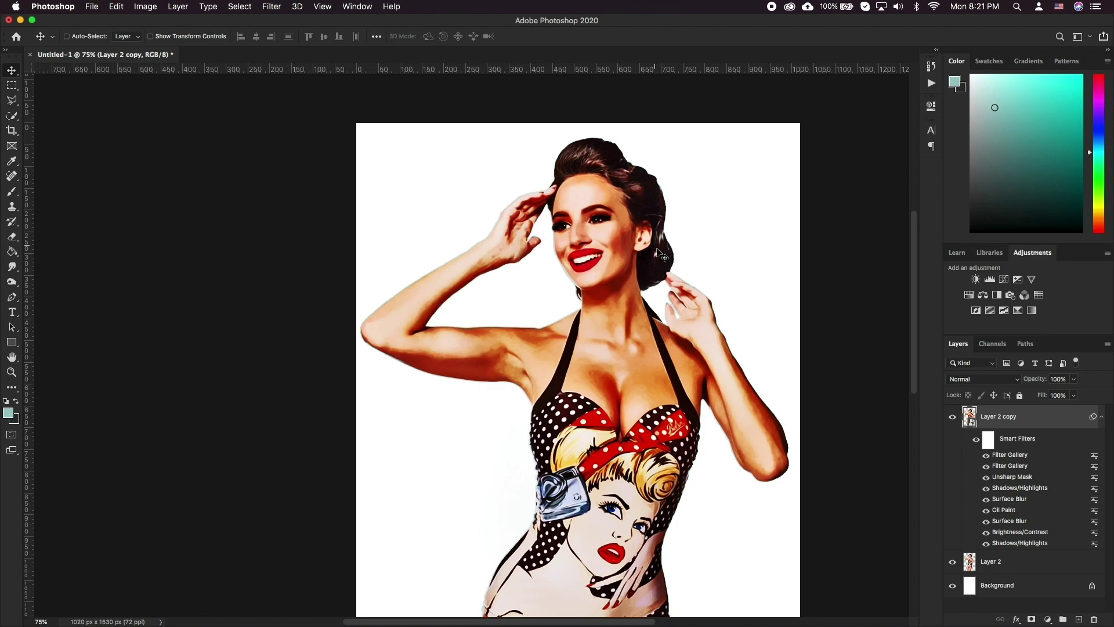
scroll(481, 344, "down", 1)
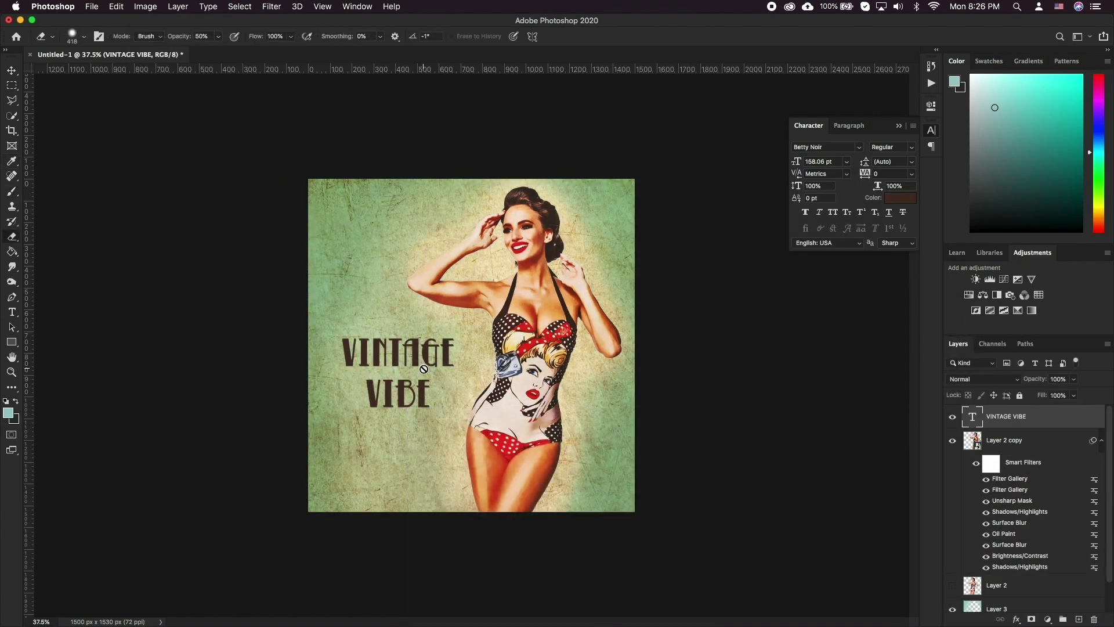
Step: Scroll up and back down to check the dark brown 'VINTAGE VIBE' title on the green paper
scroll(424, 369, "up", 2)
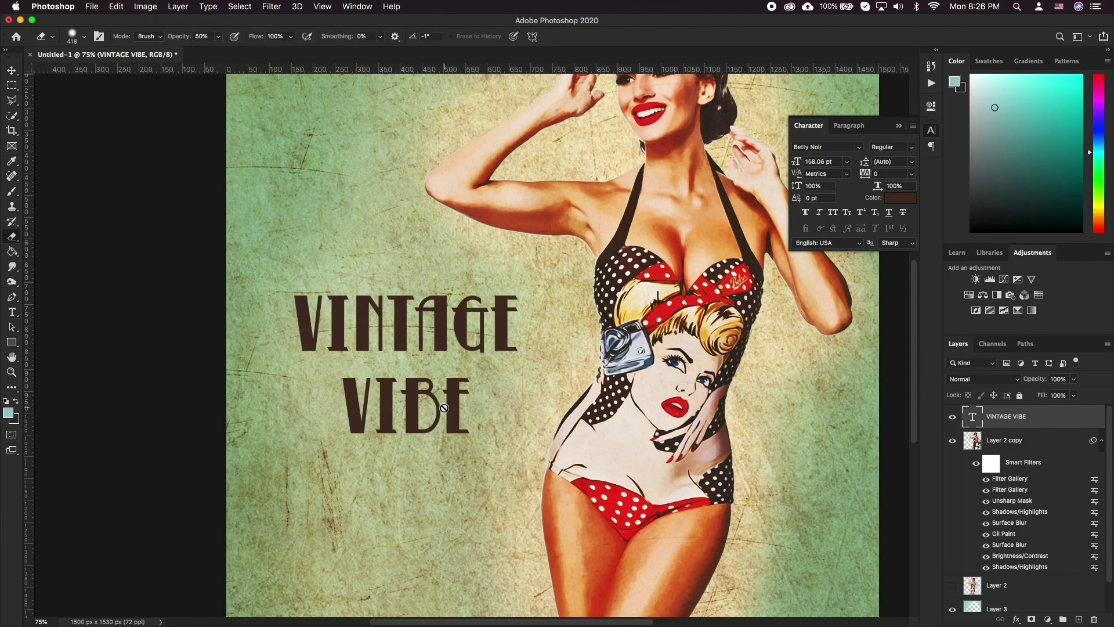
scroll(575, 400, "down", 2)
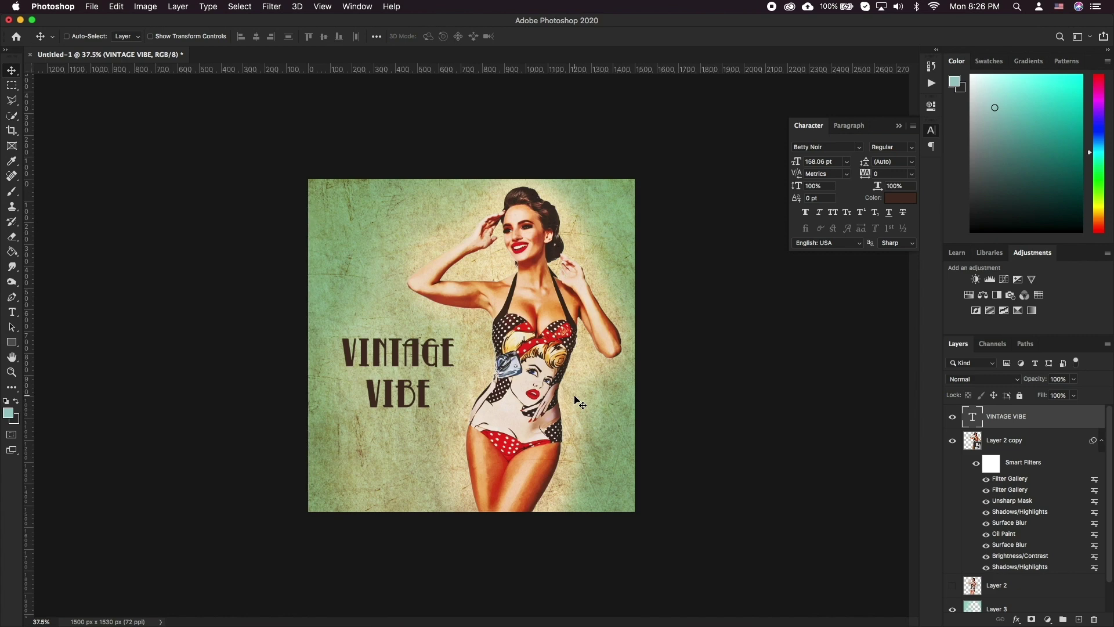